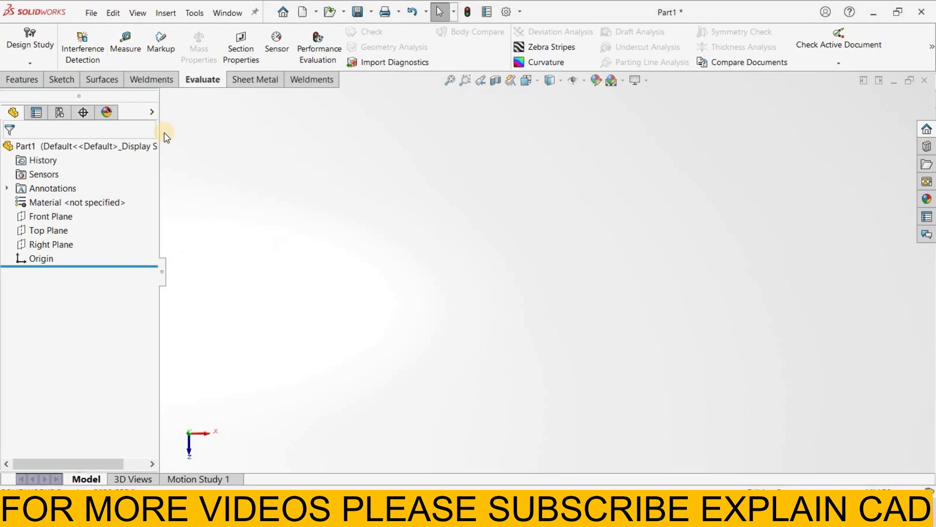
Sketch a centre rectangle about 129 by 61 mm on the Top Plane, centred on the origin
left_click(59, 217)
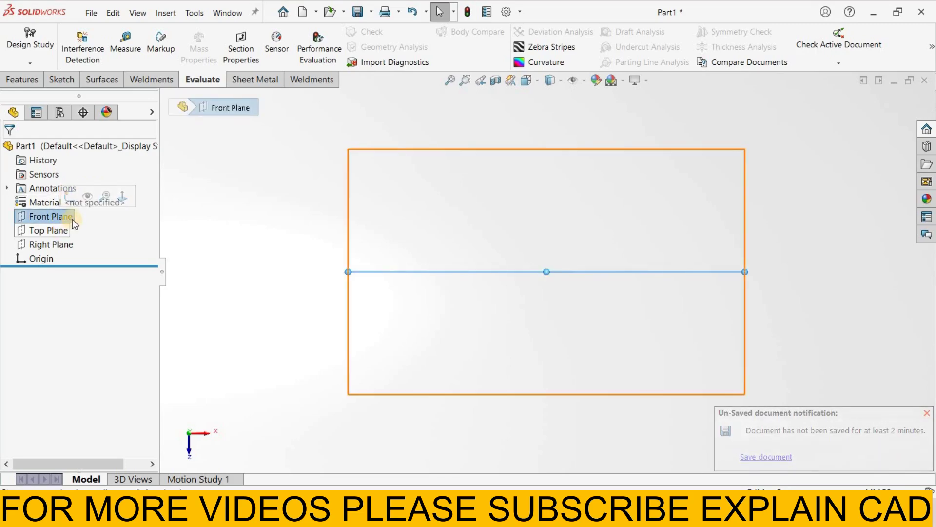
left_click(69, 228)
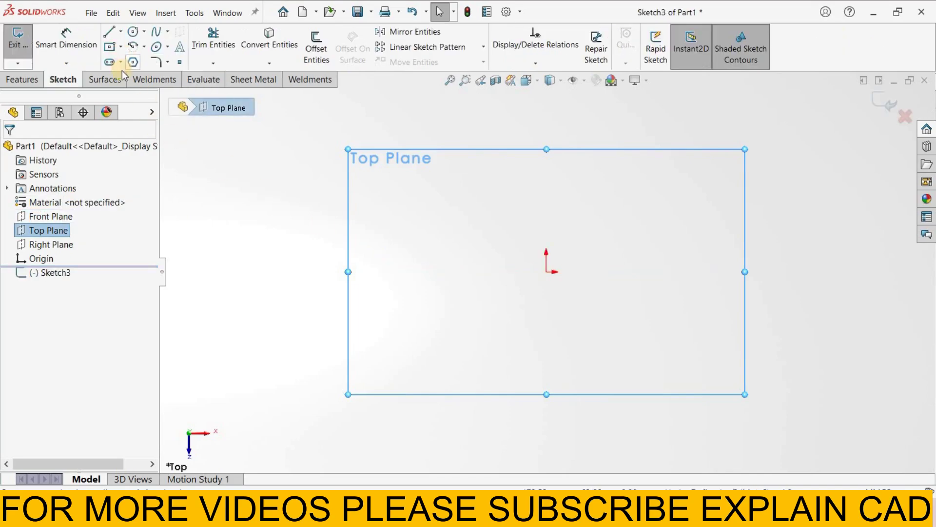
left_click(120, 47)
left_click(142, 77)
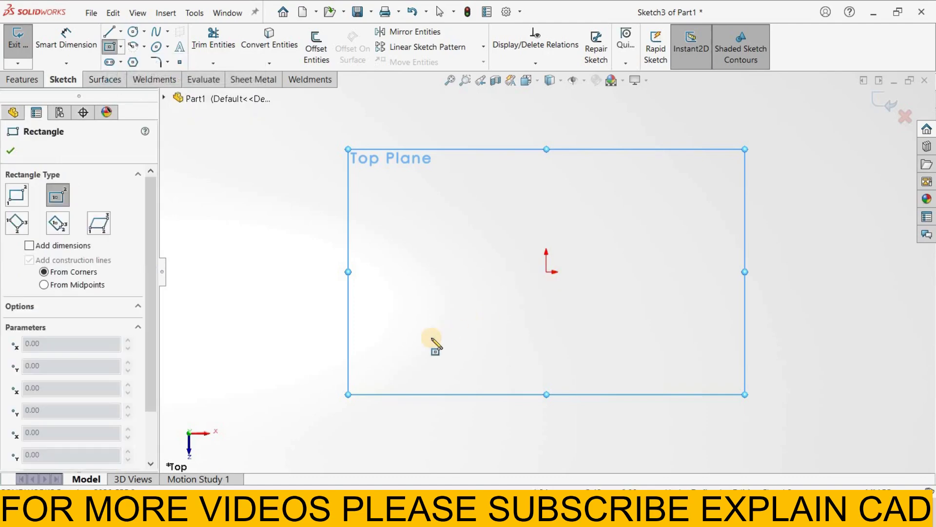
left_click(546, 272)
left_click(403, 343)
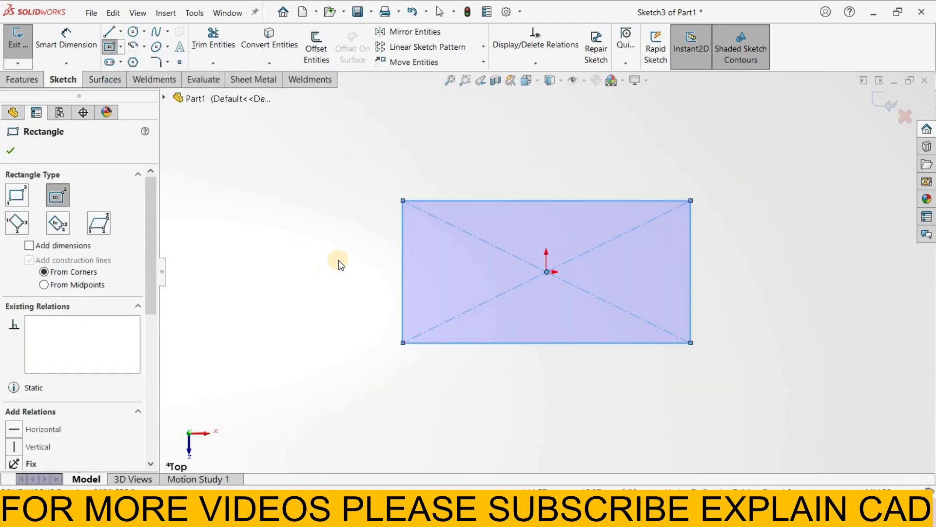
right_click(338, 259)
left_click(335, 258)
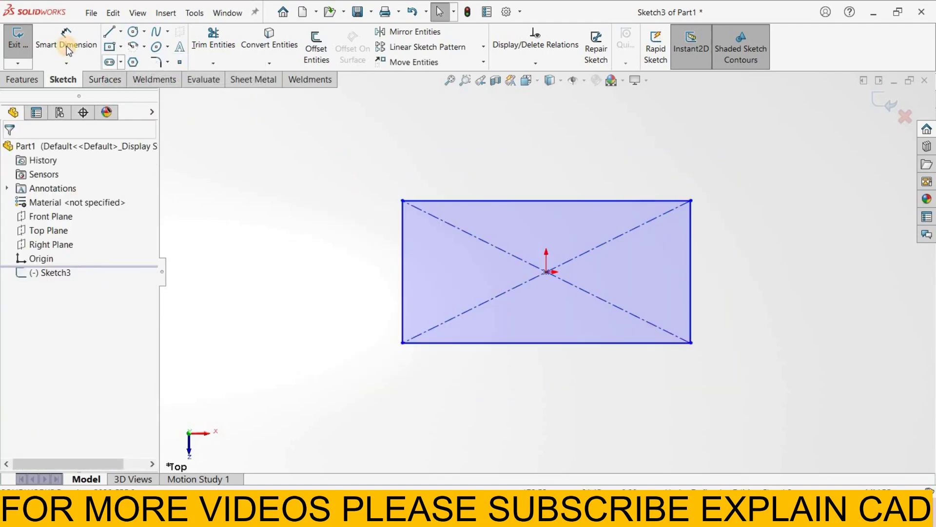
Dimension the rectangle's horizontal width as 124 mm
left_click(66, 46)
left_click(642, 200)
left_click(637, 146)
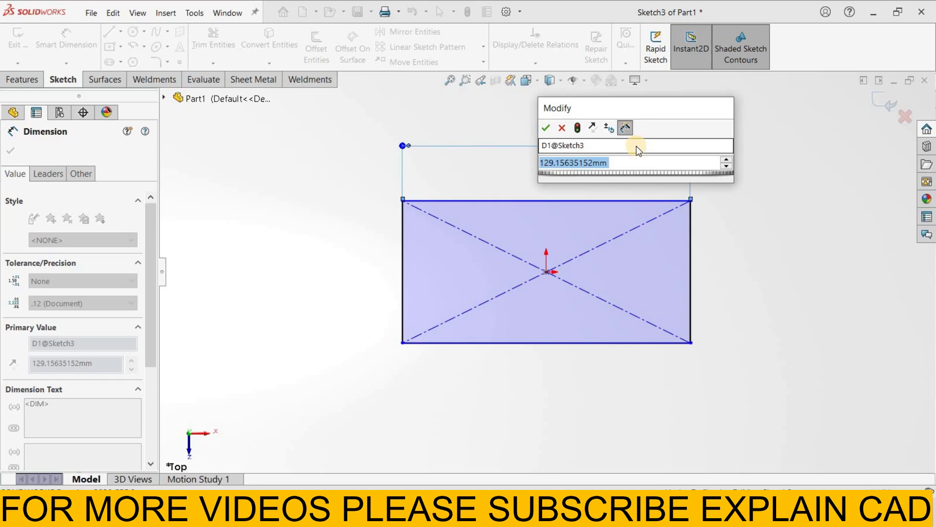
type("124")
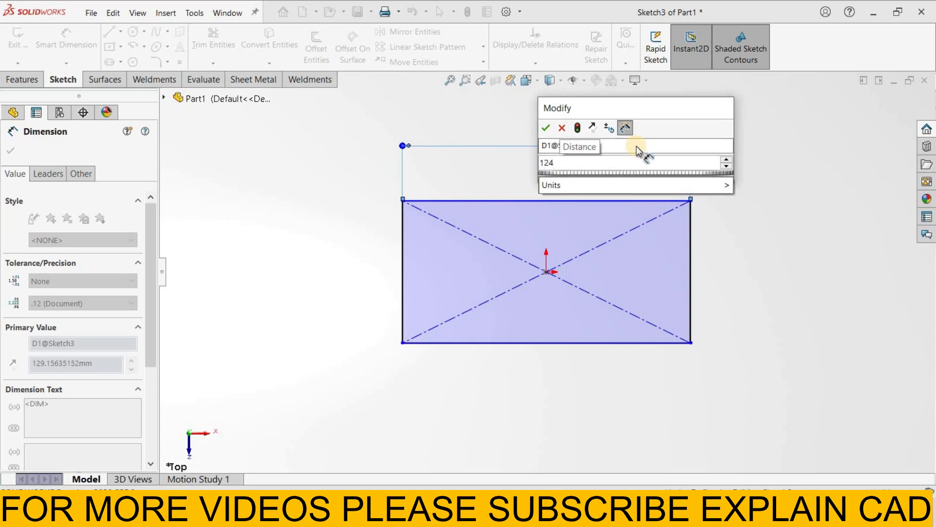
key("Return")
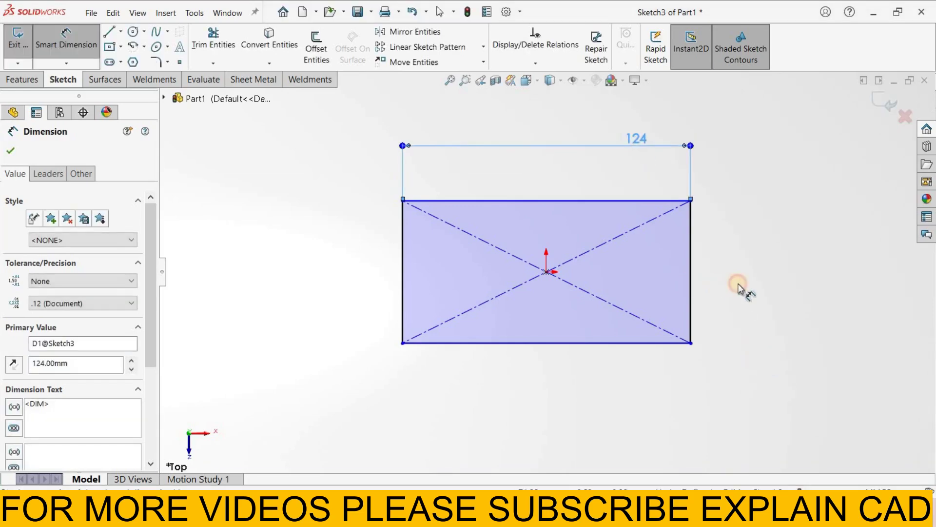
Dimension the rectangle's vertical height as 70 mm and exit the sketch
left_click(691, 288)
left_click(738, 284)
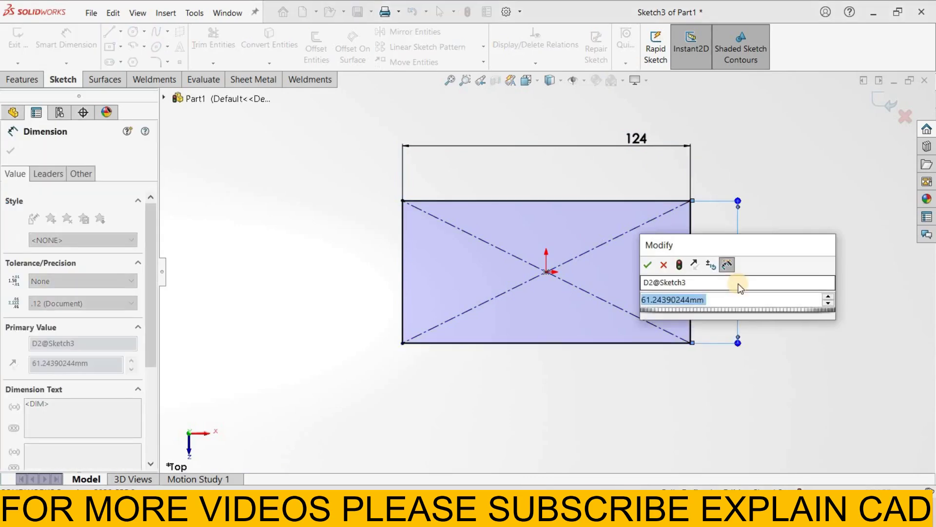
type("70")
key("Return")
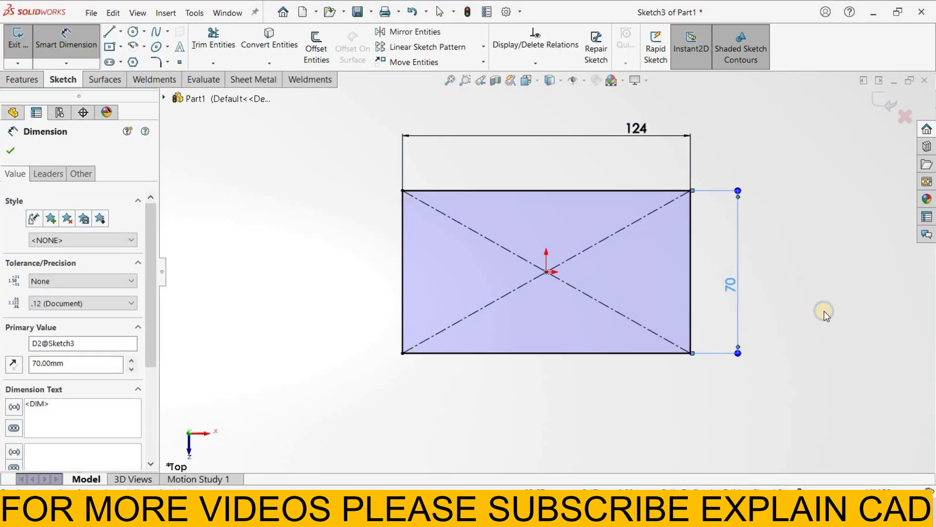
right_click(826, 324)
left_click(819, 326)
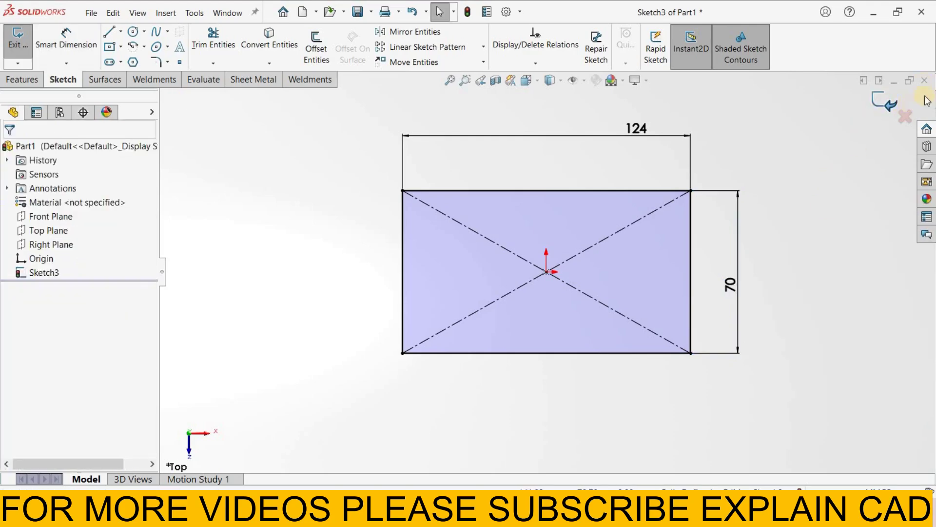
left_click(17, 39)
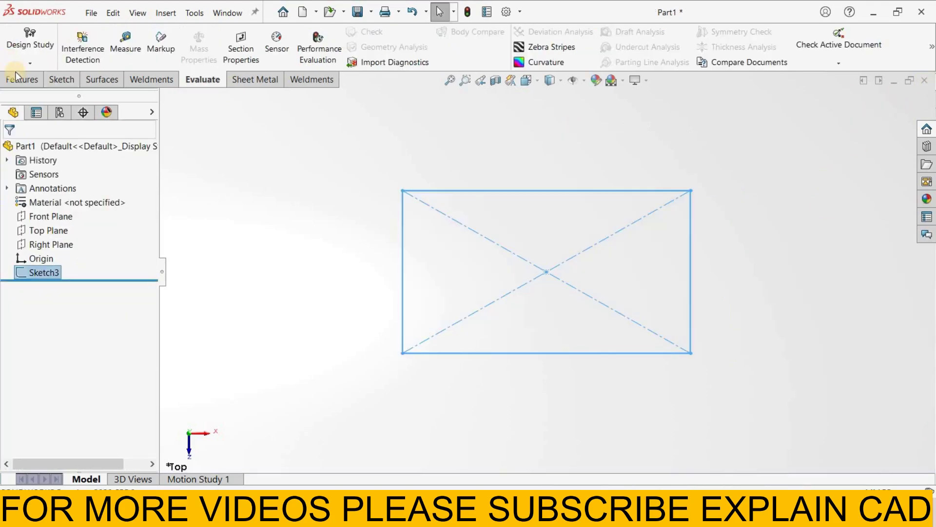
Extrude the rectangle 40 mm with the Mid Plane end condition
left_click(23, 45)
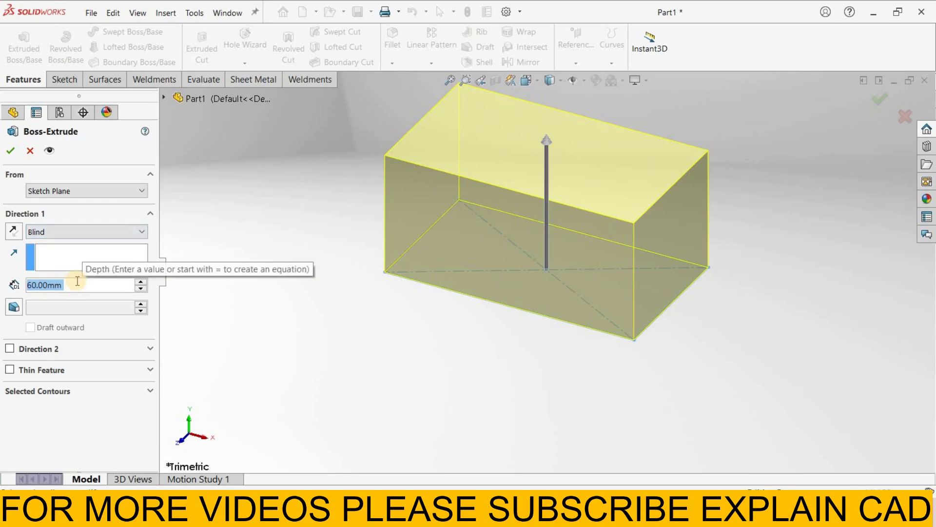
type("40")
key("Return")
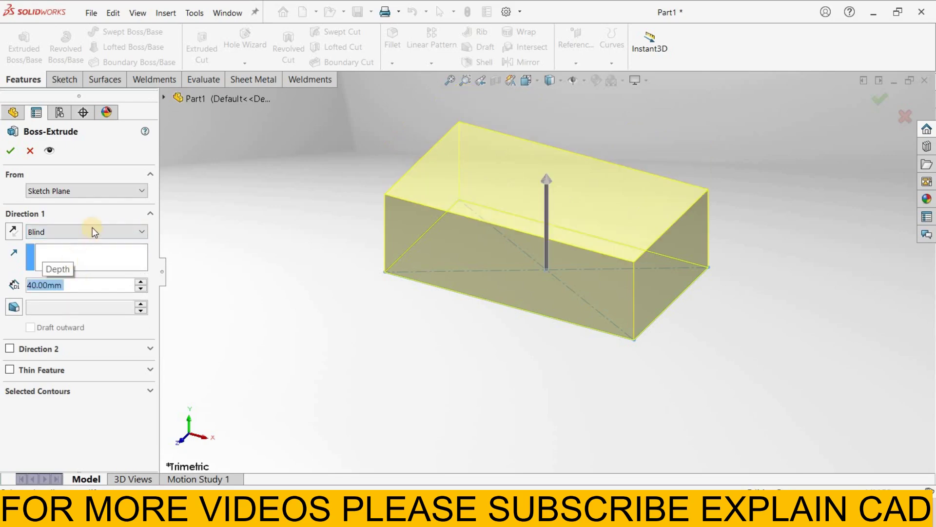
left_click(86, 232)
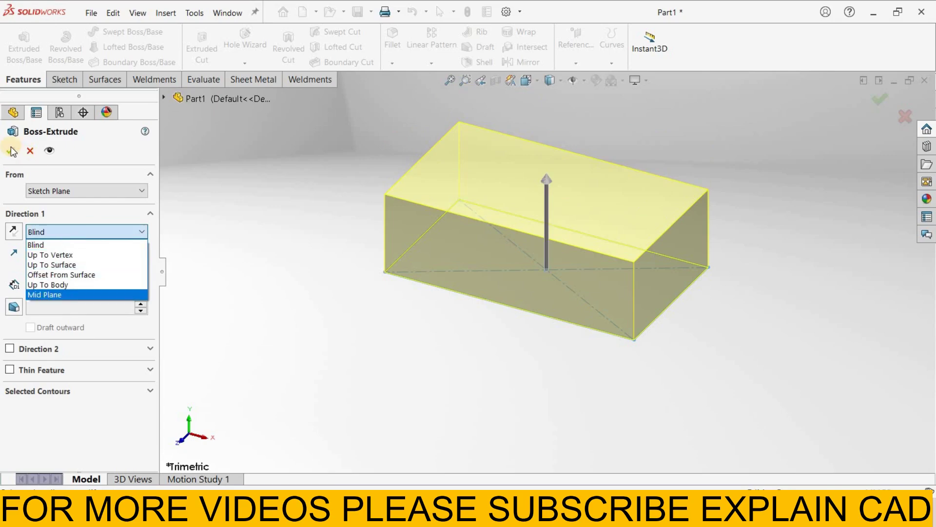
left_click(69, 295)
key("Return")
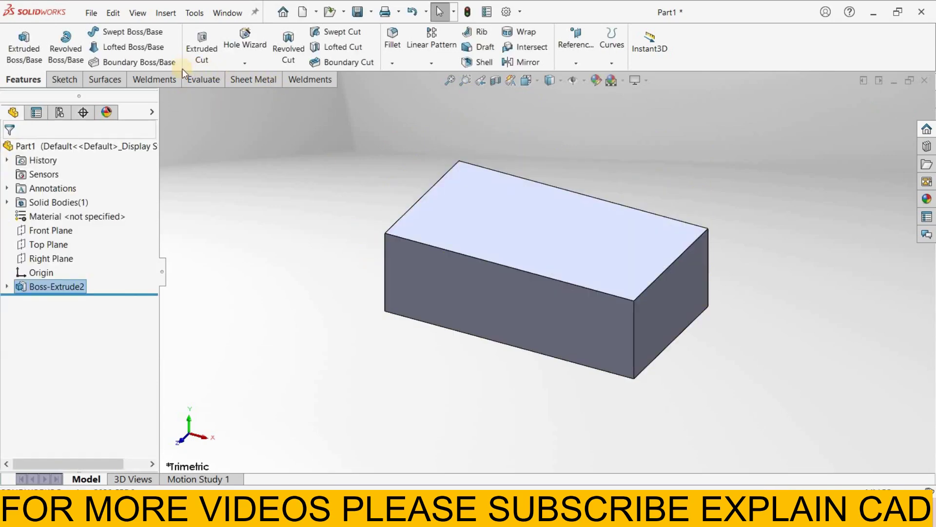
Use Measure to read the coordinates of the block's top vertex where the front and right faces meet, and clear the selection
left_click(198, 91)
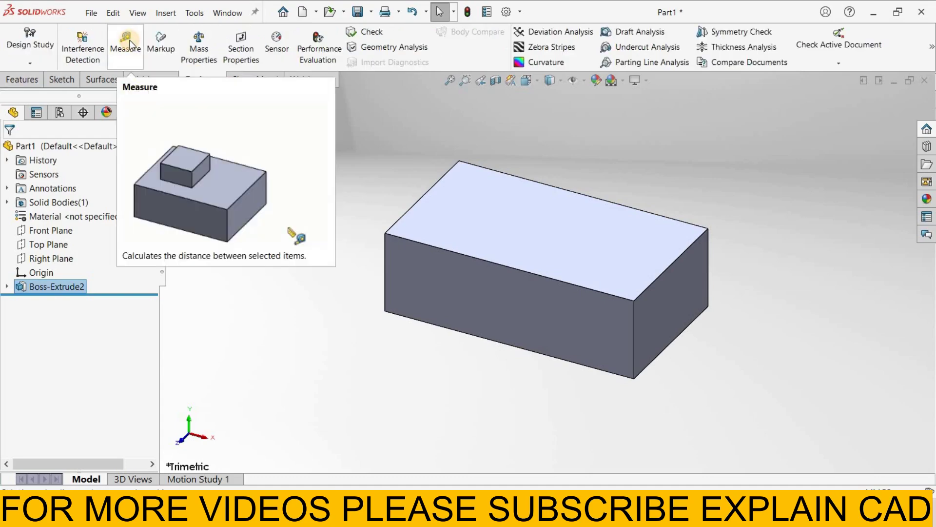
left_click(127, 43)
left_click_drag(257, 125, 204, 113)
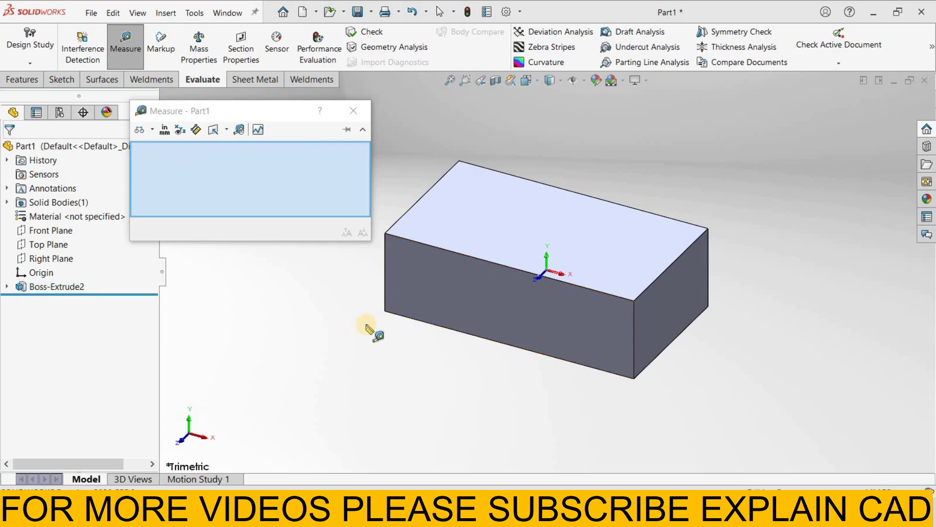
left_click(634, 299)
middle_click_drag(697, 355, 783, 271)
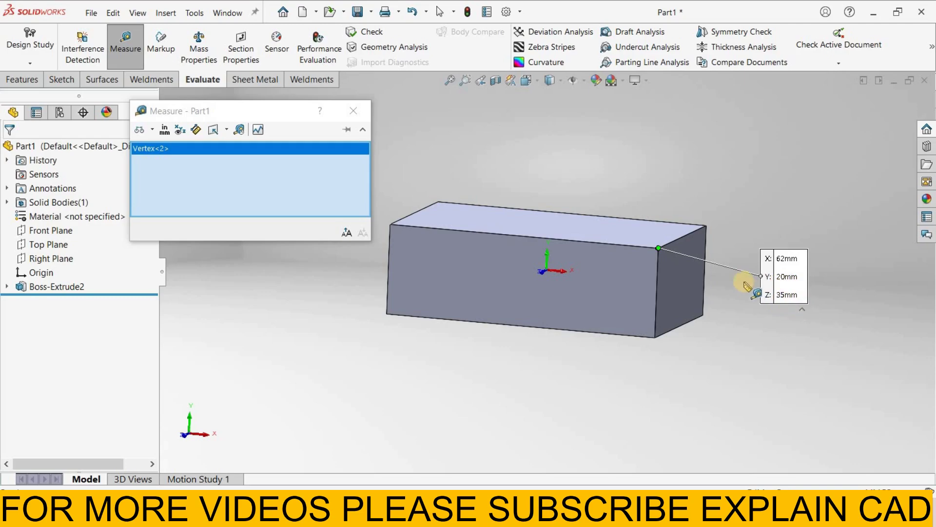
middle_click_drag(629, 335, 382, 411)
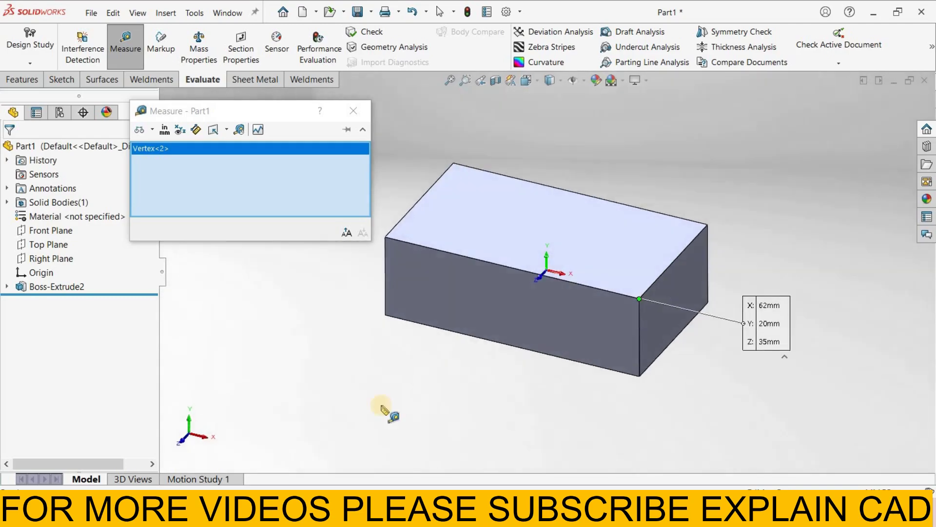
key("Escape")
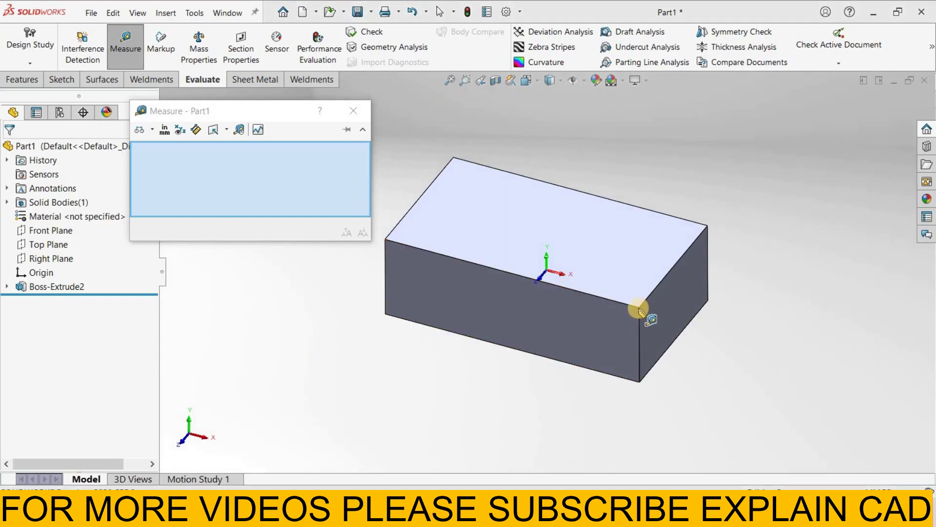
Measure the distance between the upper and lower vertices of the block's vertical edge shared by the front and right faces
left_click(639, 308)
left_click(640, 382)
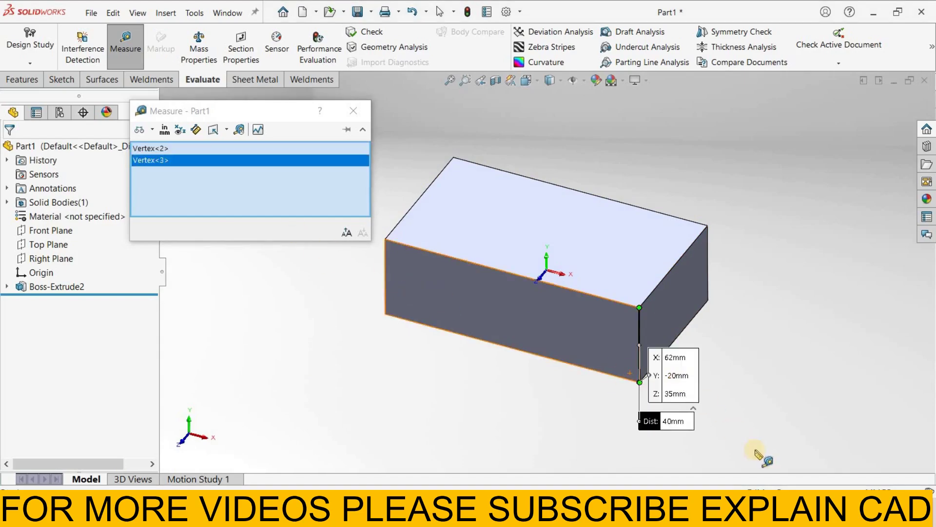
scroll(562, 161, "down", 3)
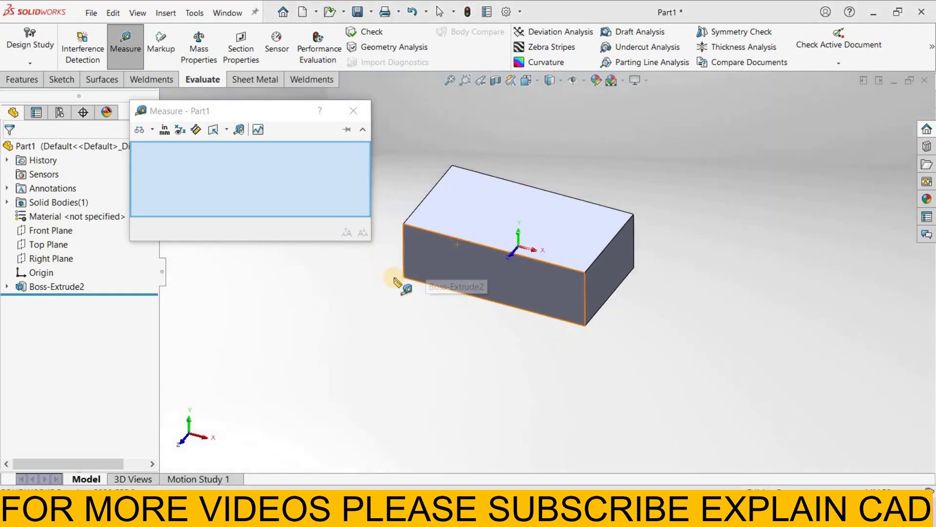
Measure diagonally between opposite corners of the block's front face with XYZ measurements shown, and clear the selection
scroll(396, 280, "down", 3)
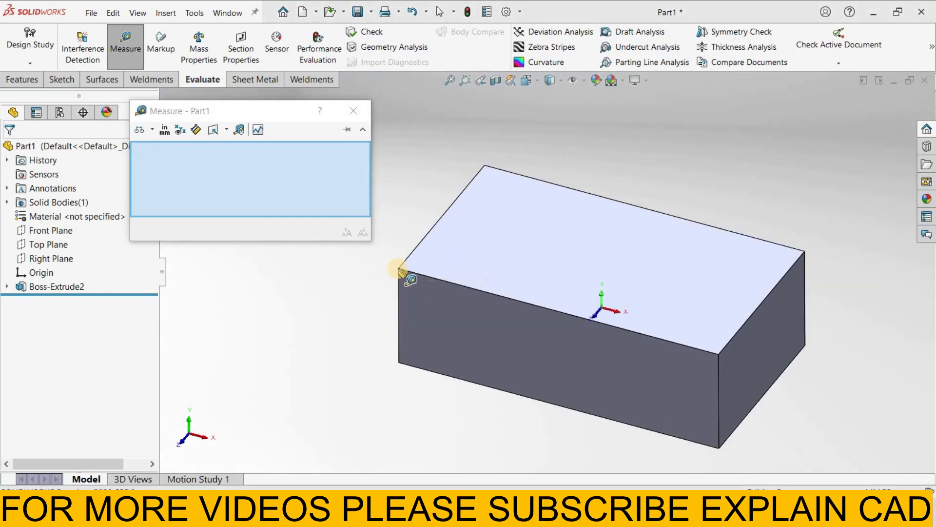
left_click(710, 447)
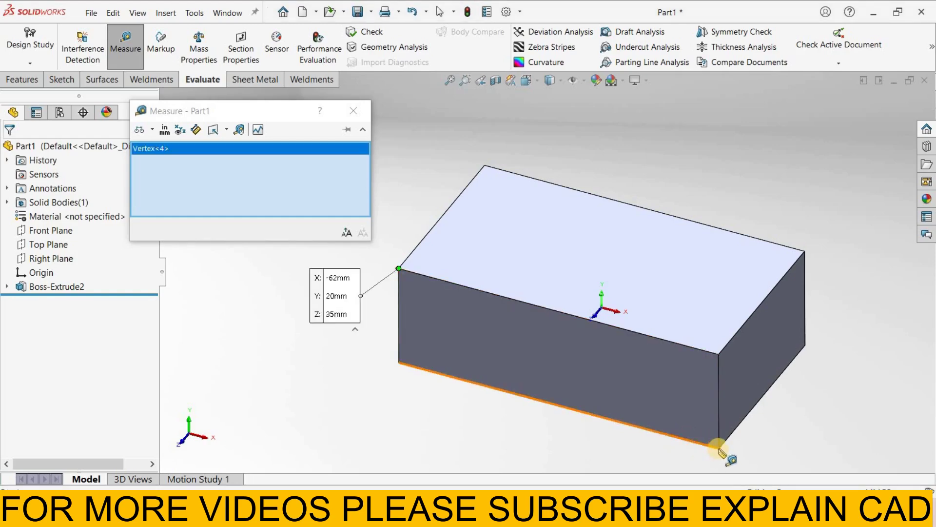
left_click(718, 449)
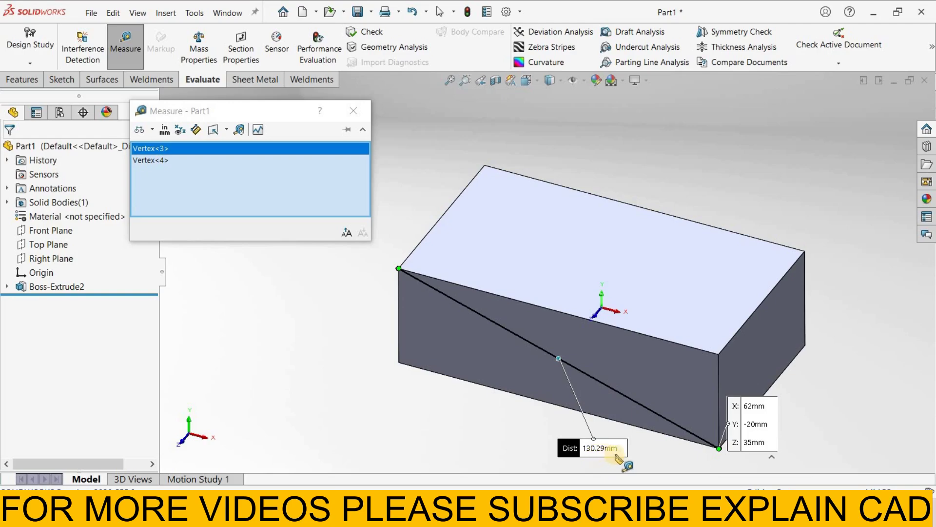
left_click(179, 130)
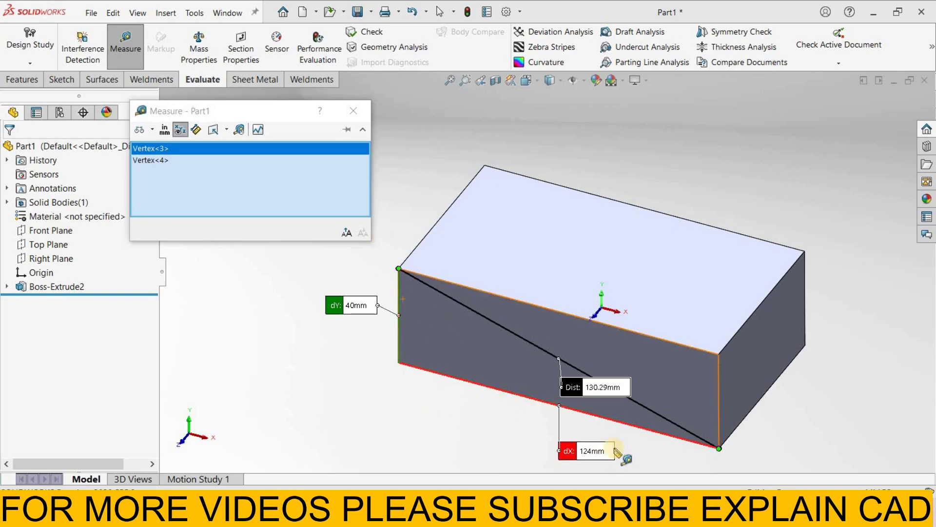
left_click(238, 352)
left_click(218, 177)
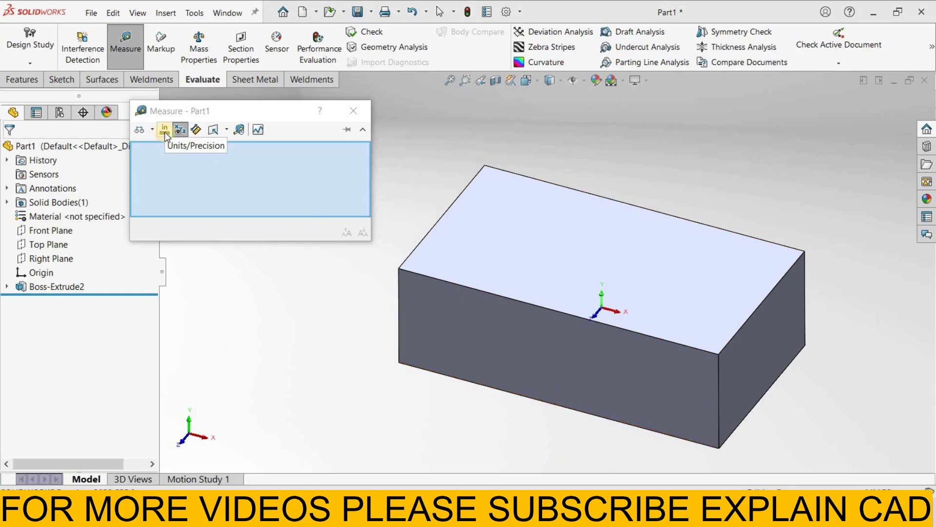
Examine the custom angular and length unit choices in the Measure units and precision settings, and close them without applying changes
left_click(165, 131)
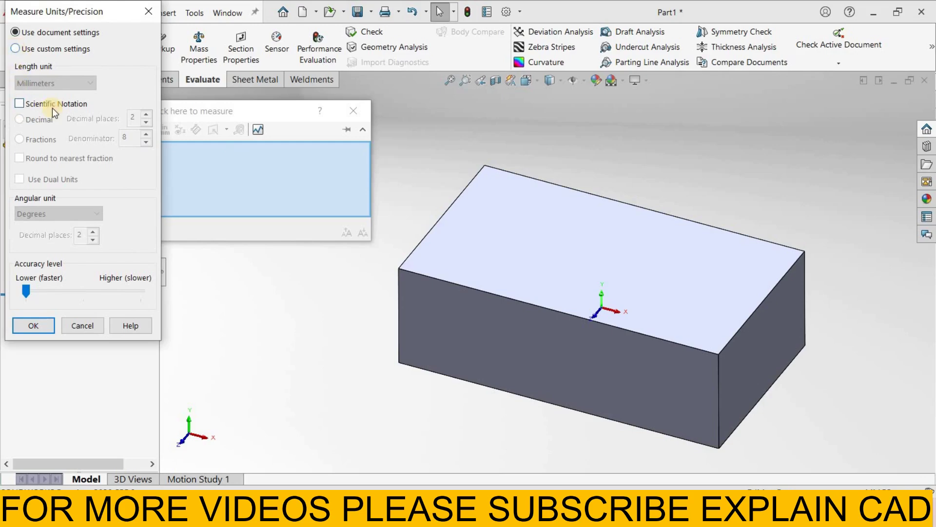
left_click(15, 48)
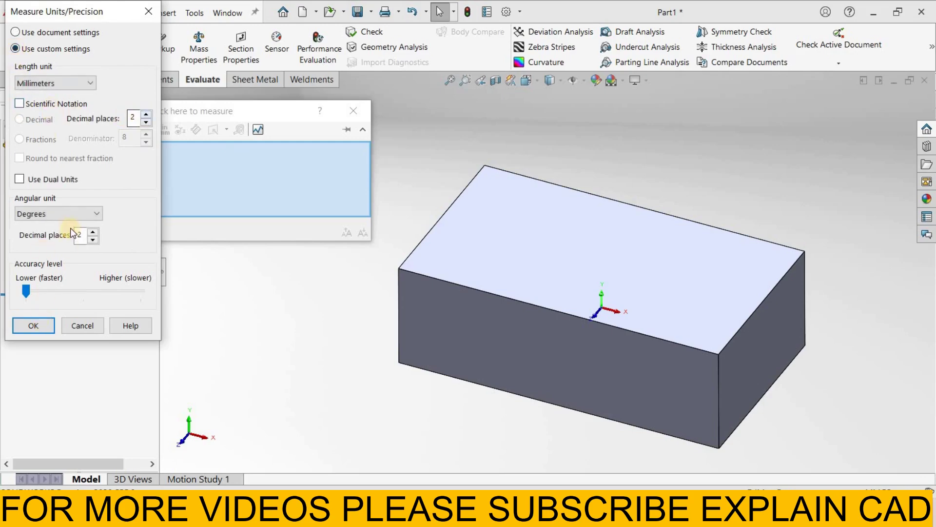
left_click(69, 216)
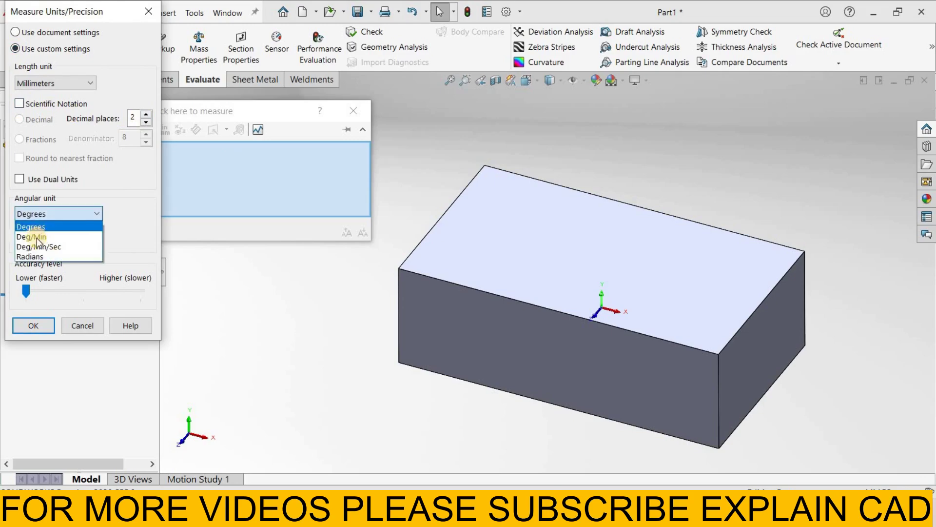
left_click(59, 227)
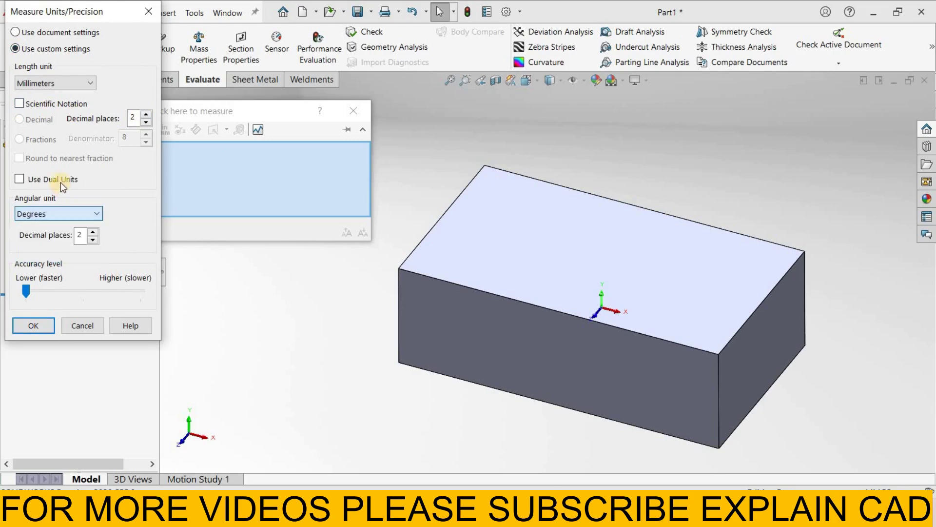
left_click(79, 81)
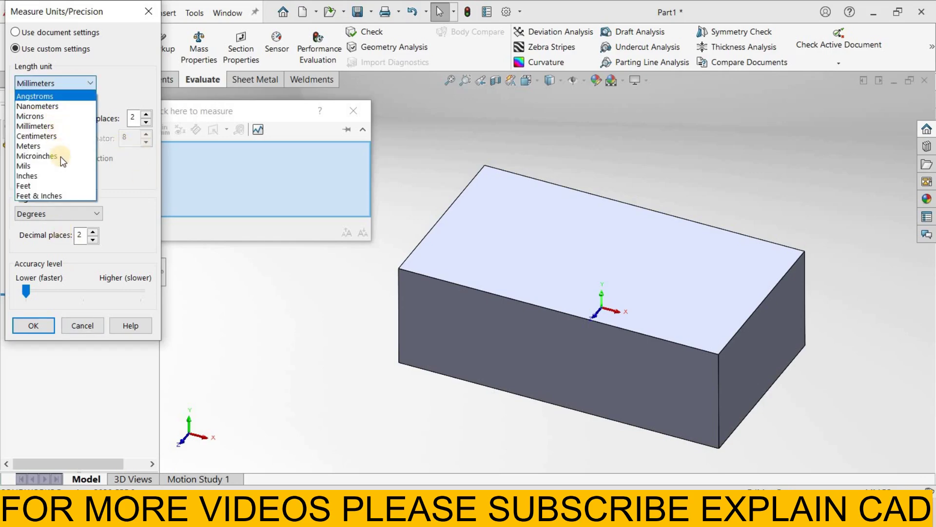
key("Down")
key("Down")
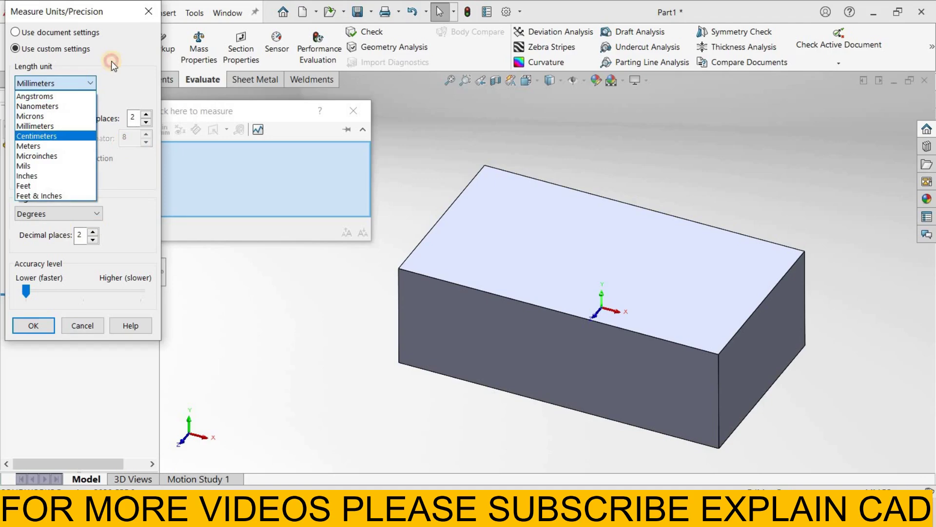
left_click(151, 19)
left_click(149, 12)
Look over the arc and circle distance options in Measure, and close the tool
left_click(153, 129)
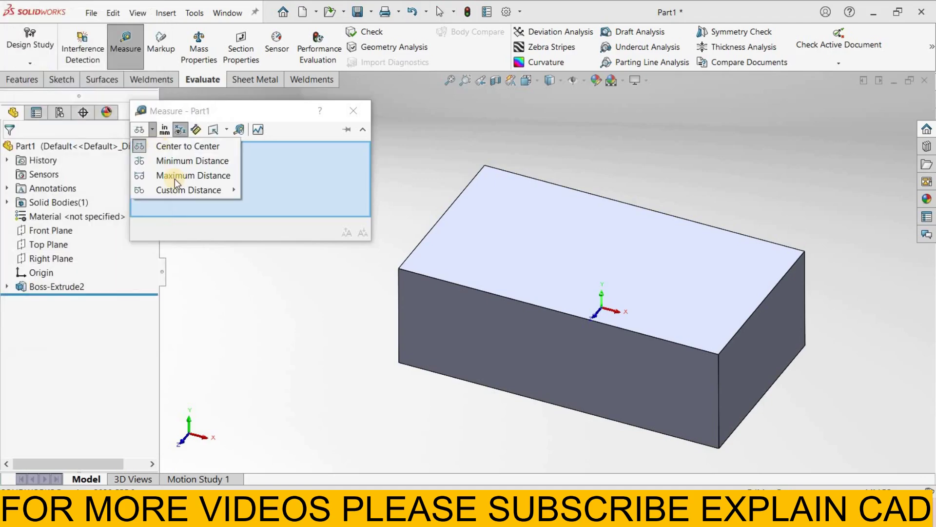
left_click(373, 325)
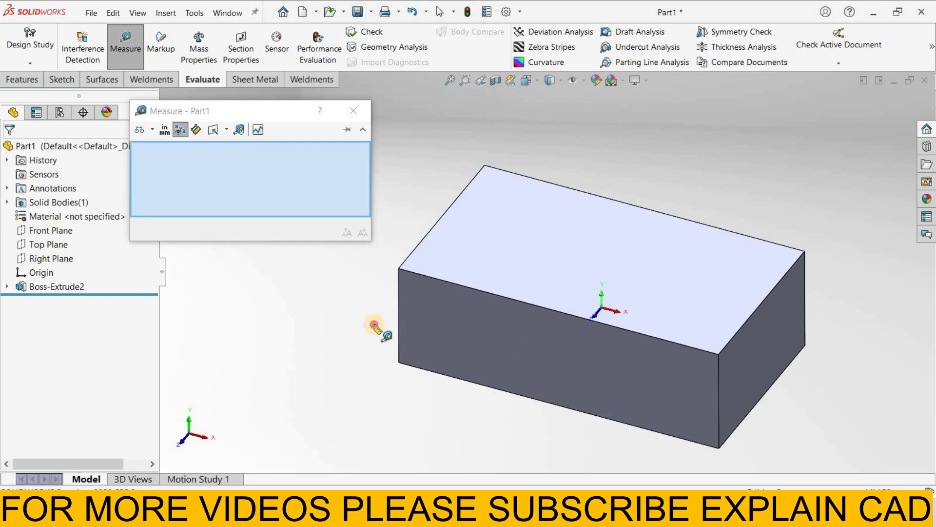
left_click(353, 111)
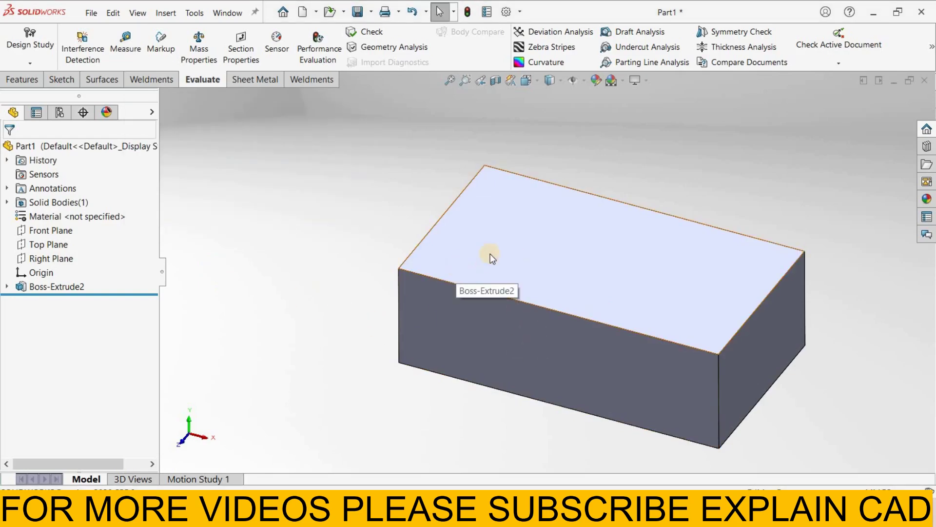
Sketch two circles on the block's top face, one about 21 mm in diameter left of the origin and a larger one to its right
left_click(513, 241)
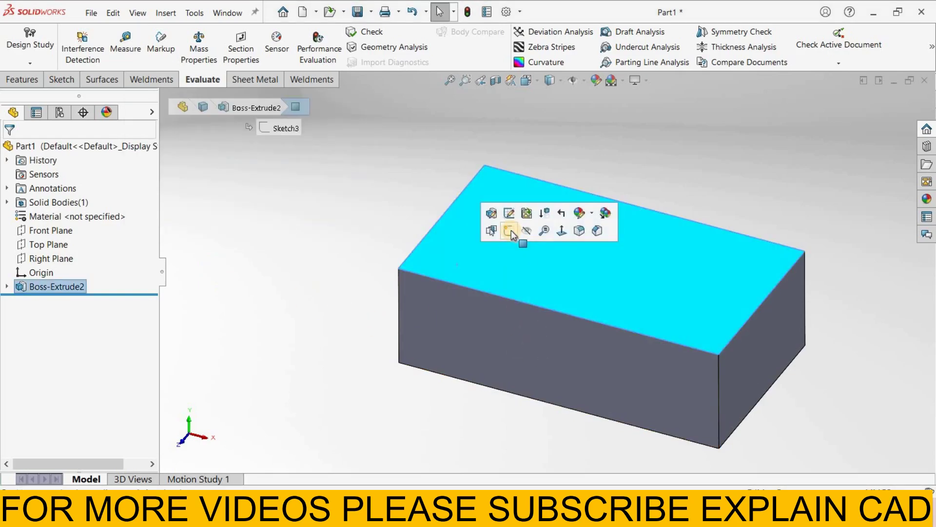
left_click(510, 231)
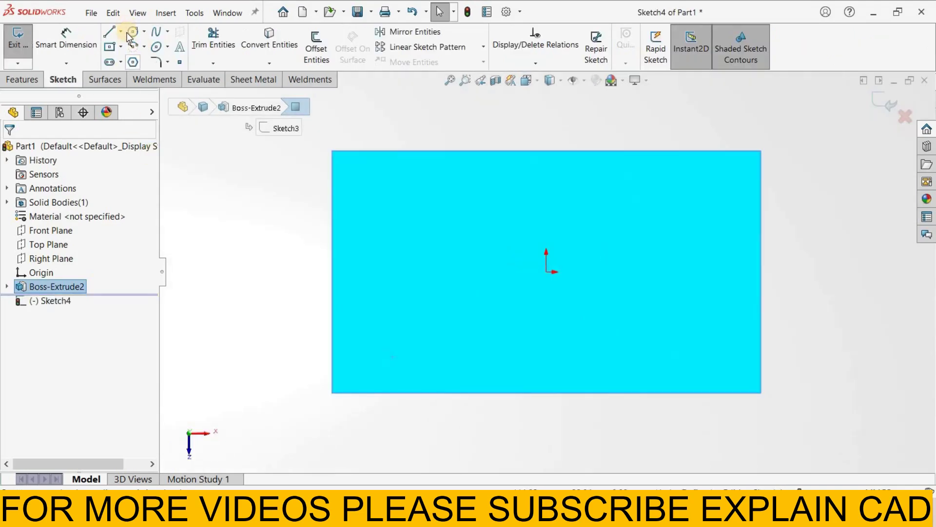
left_click(129, 33)
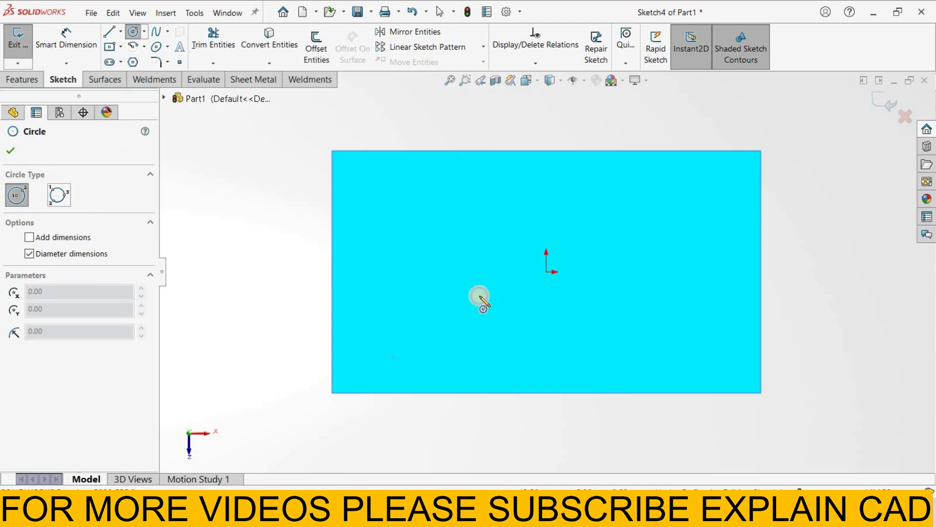
left_click(396, 285)
left_click(405, 320)
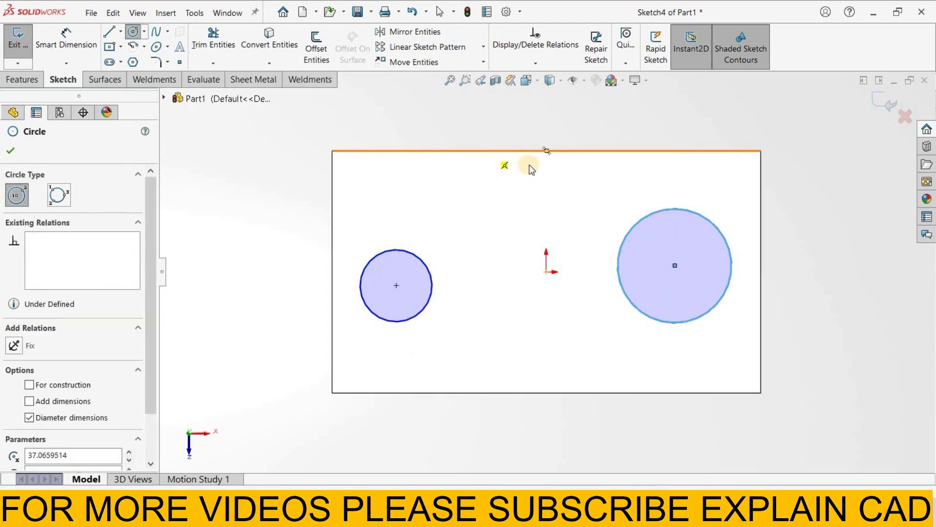
right_click(530, 154)
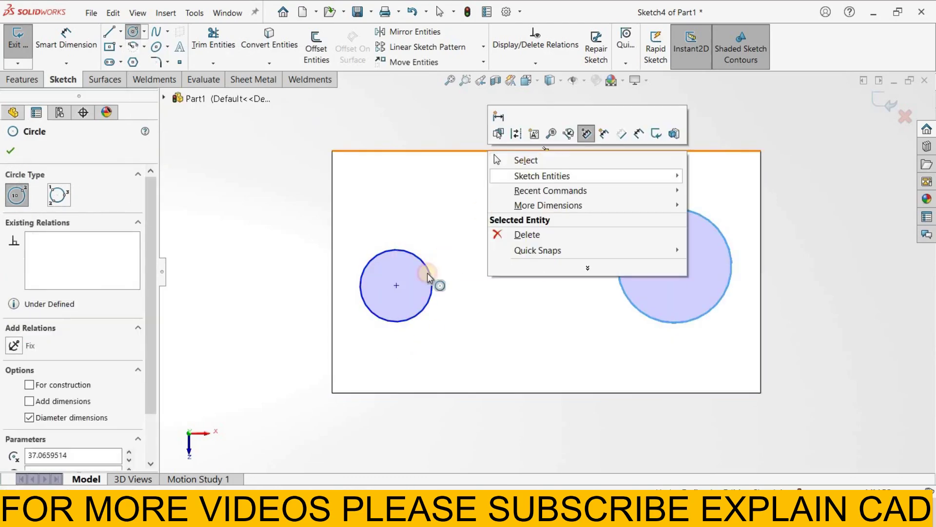
key("Escape")
key("Escape")
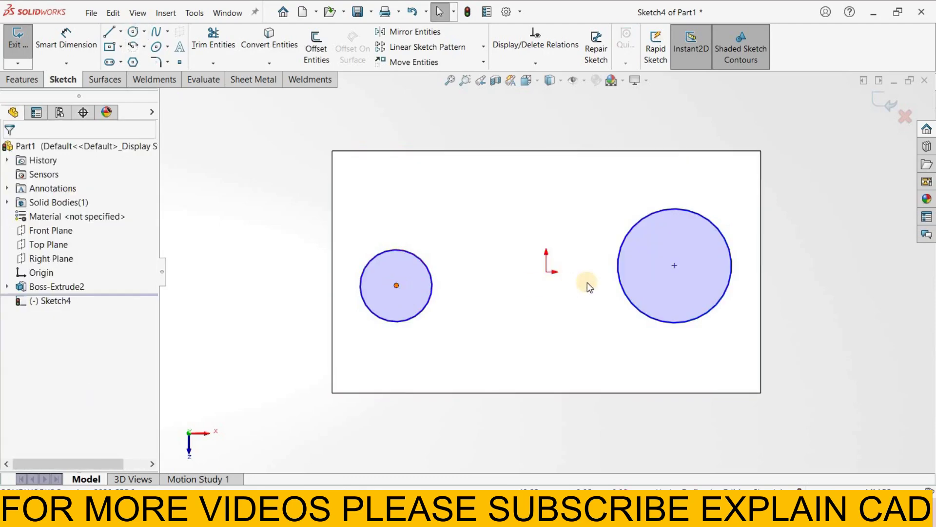
Align both circle centres with the origin using a Horizontal relation
left_click(675, 266)
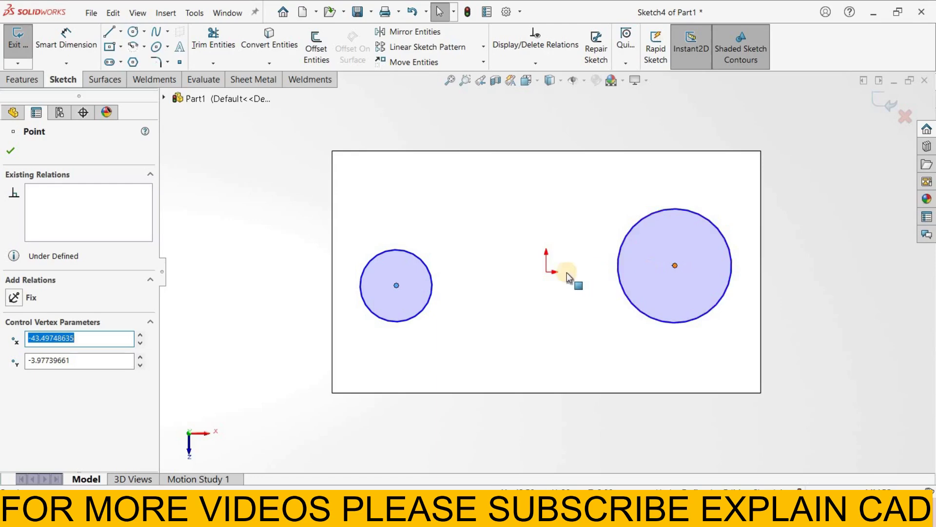
left_click(547, 272, "ctrl")
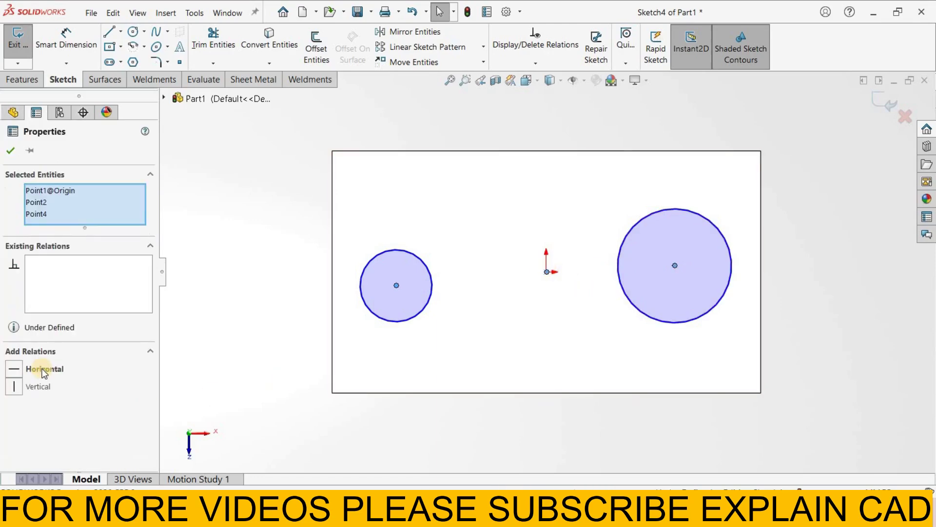
left_click(43, 372)
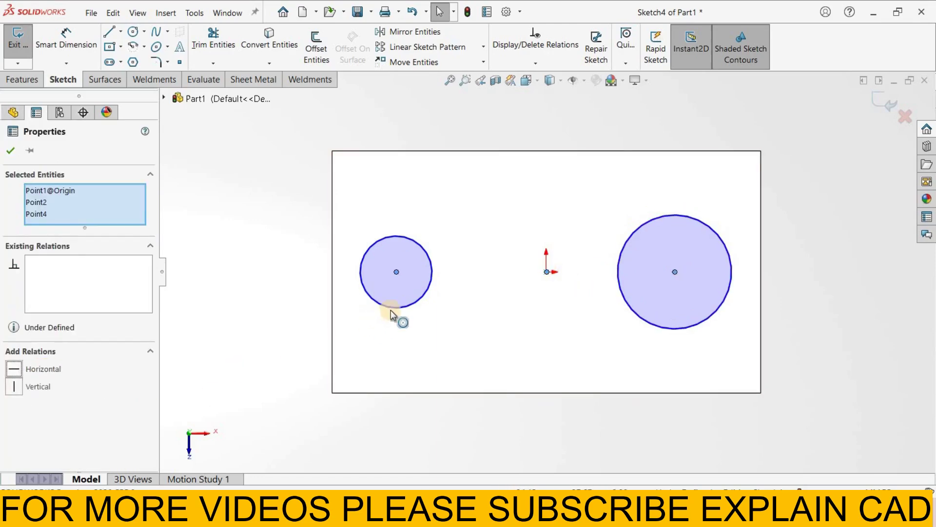
Apply an Equal relation to the two circles and clear the selection
left_click(579, 310)
left_click(636, 317)
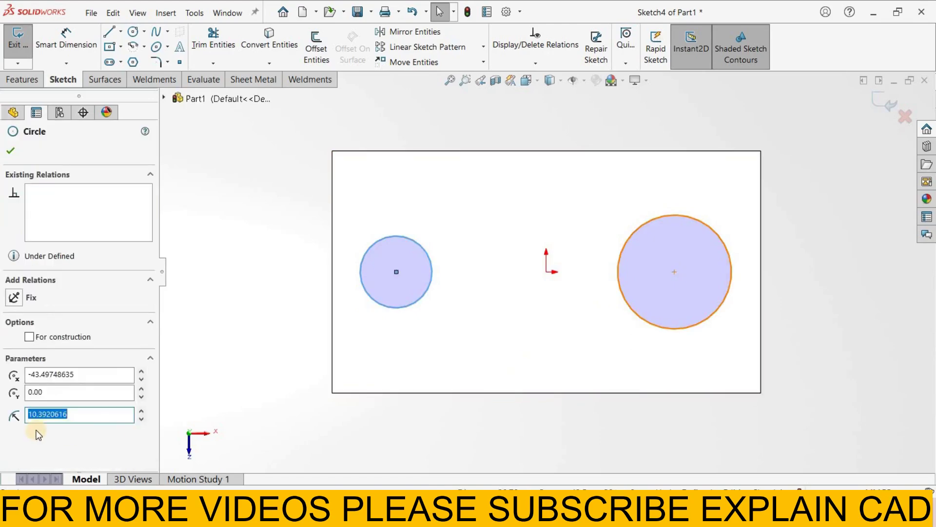
left_click(626, 322, "ctrl")
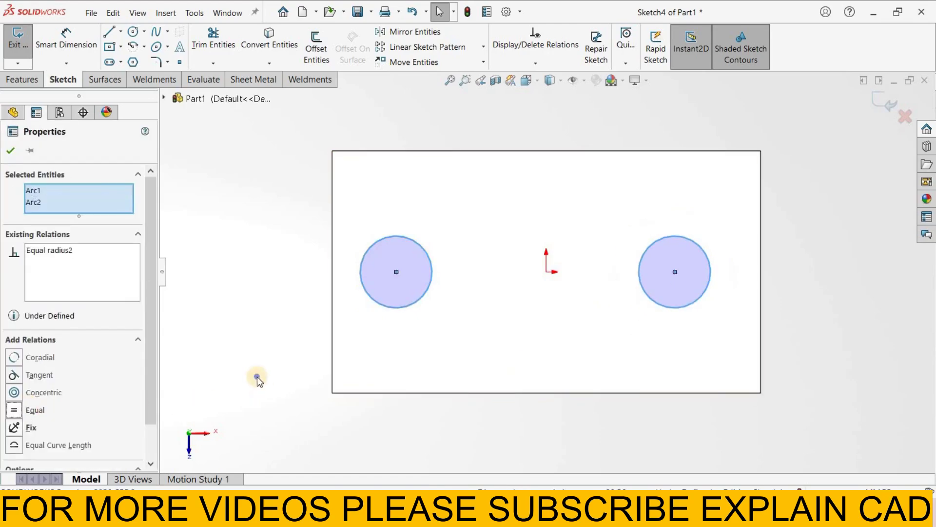
key("Escape")
Dimension the horizontal distance between the two circle centres as 80 mm
key("d")
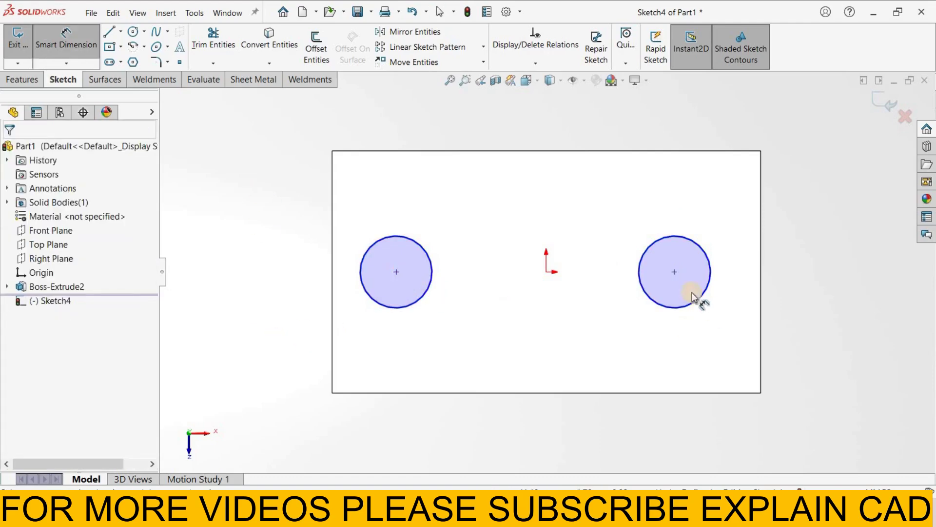
left_click(675, 273)
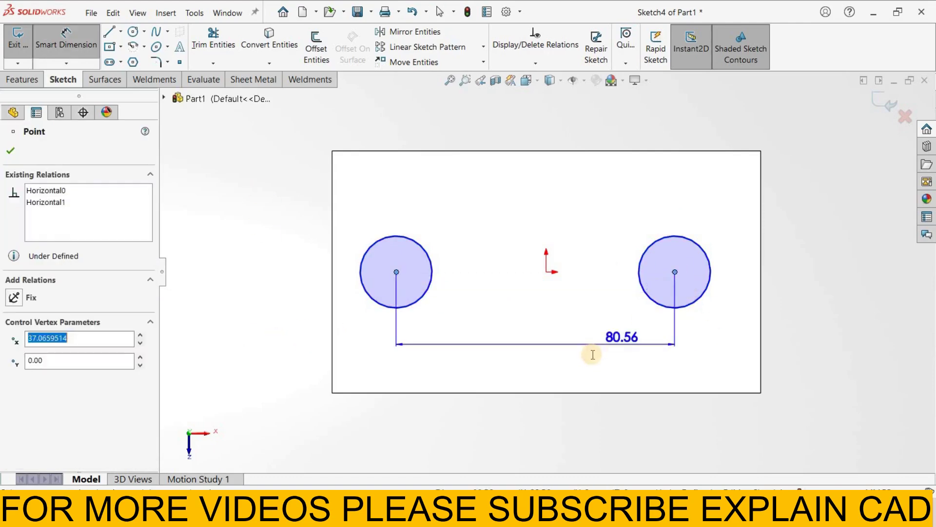
left_click(593, 354)
type("8")
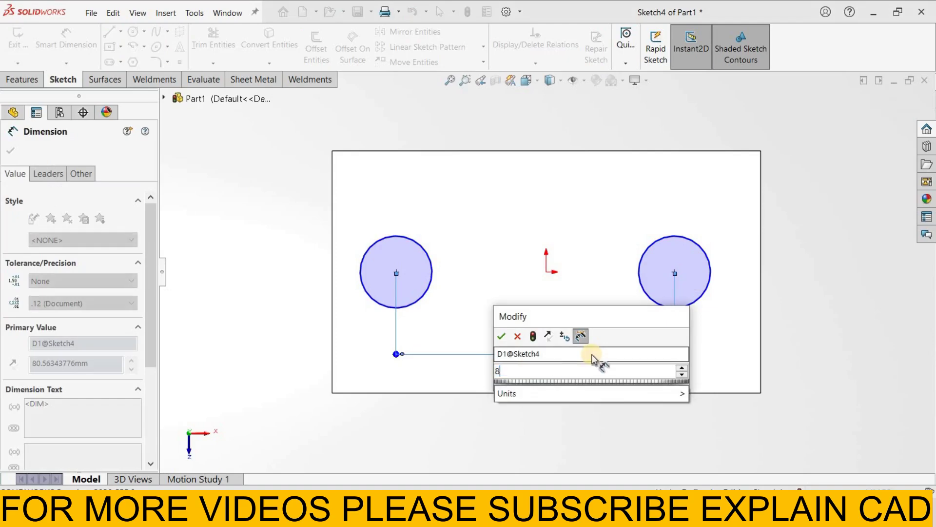
key("Return")
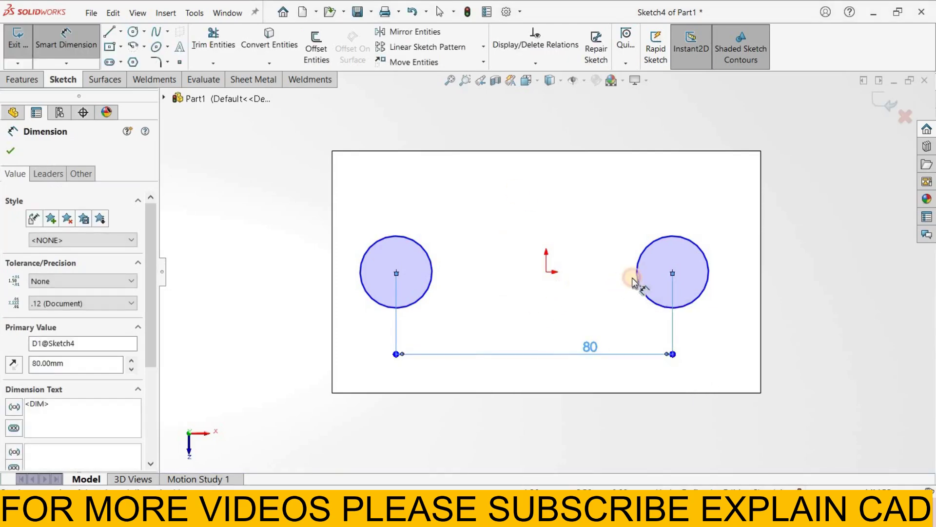
key("Escape")
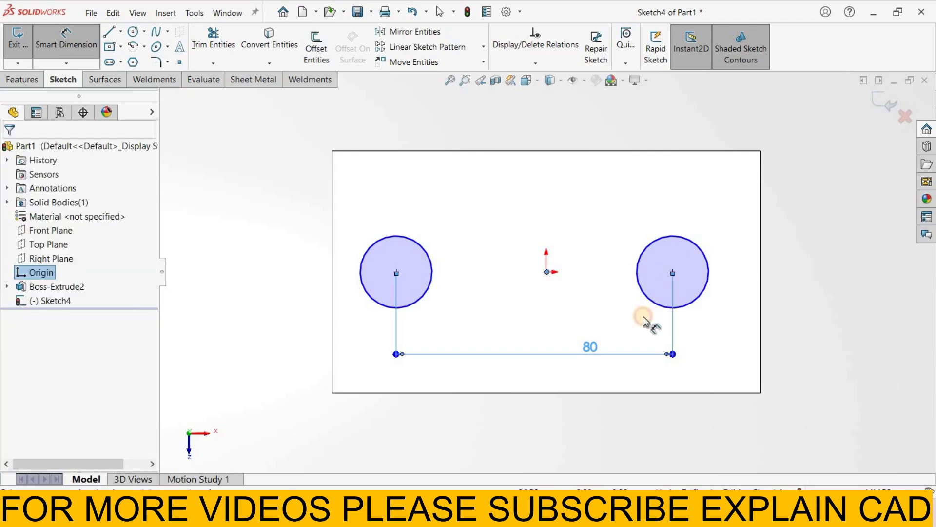
Dimension the right circle's centre 40 mm from the origin
left_click(673, 273)
left_click(643, 317)
type("40")
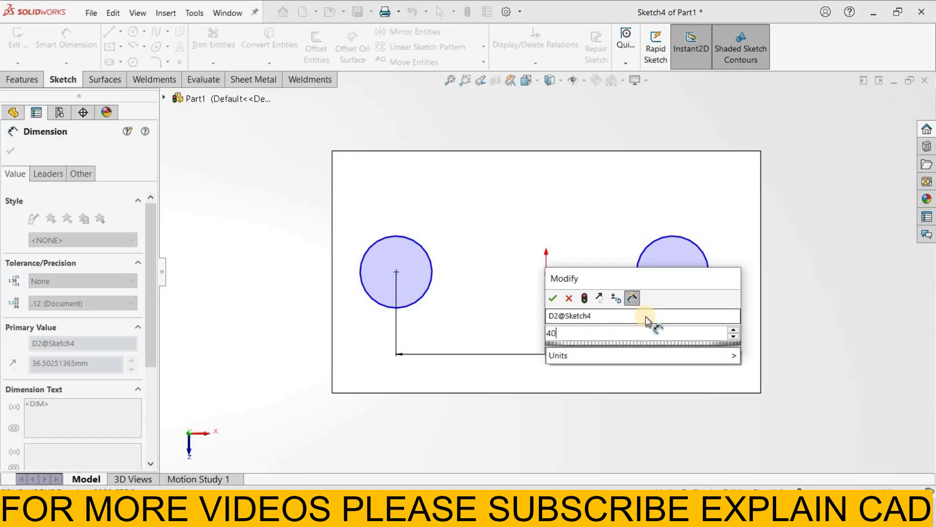
key("Return")
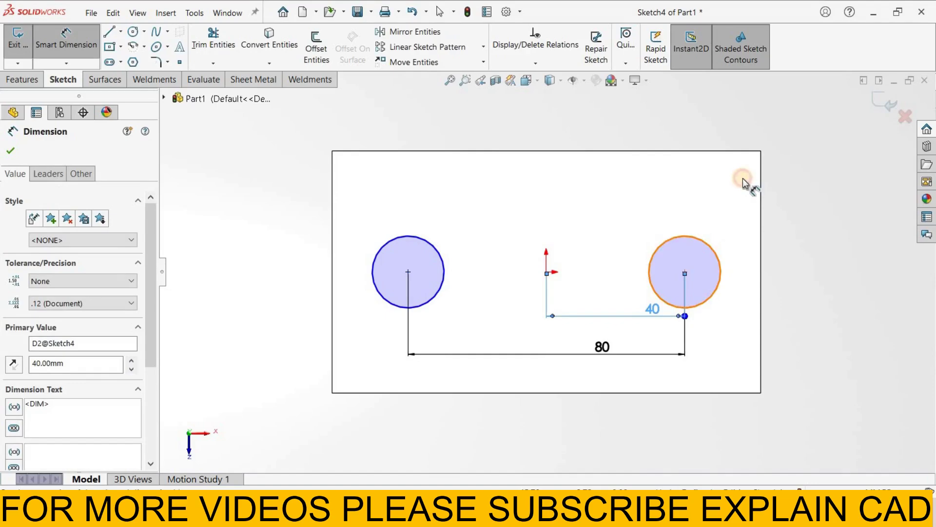
Dimension the right circle's diameter as 20 mm and leave the dimension tool
left_click(705, 244)
left_click(743, 178)
type("20")
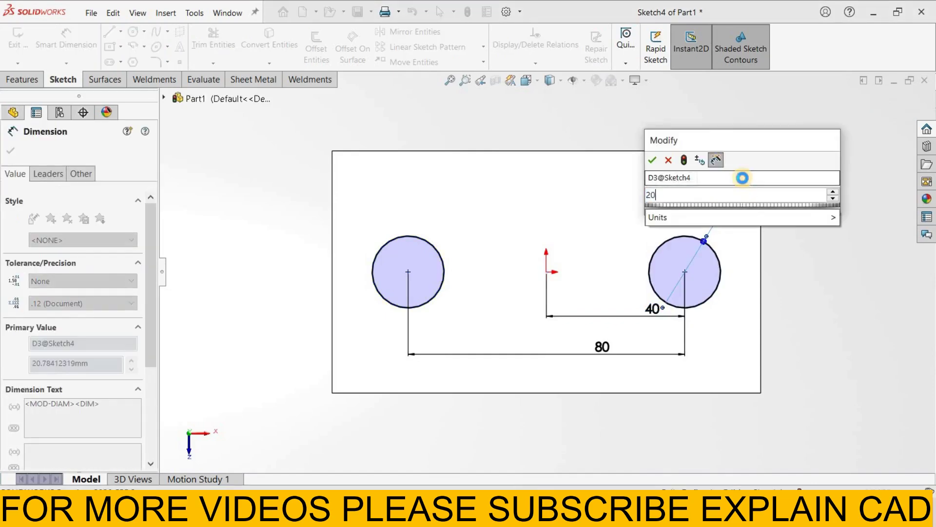
key("Return")
right_click(831, 262)
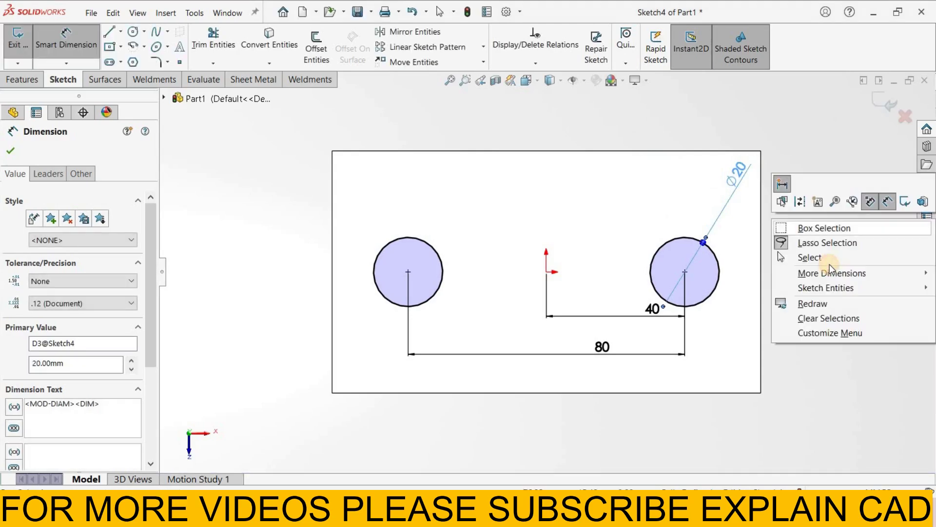
left_click(824, 258)
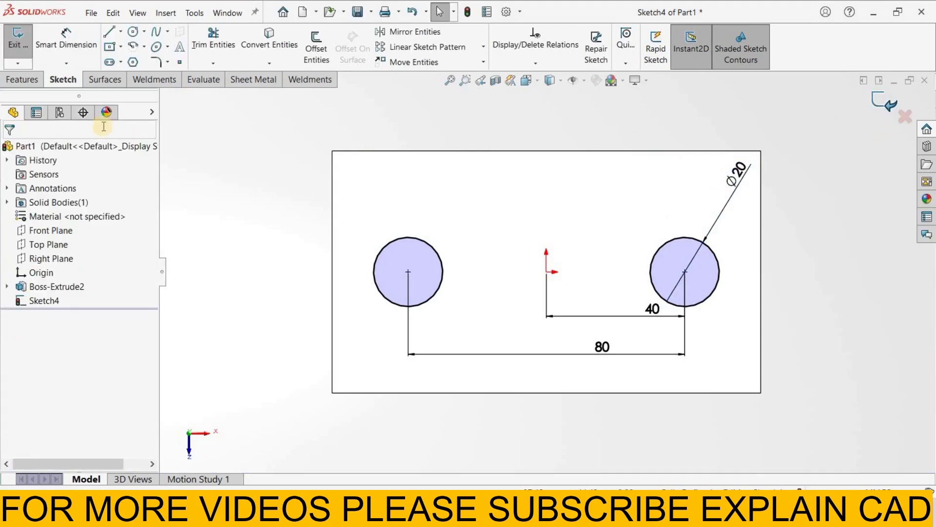
Cut both circles through the block with Extruded Cut set to Through All
left_click(17, 43)
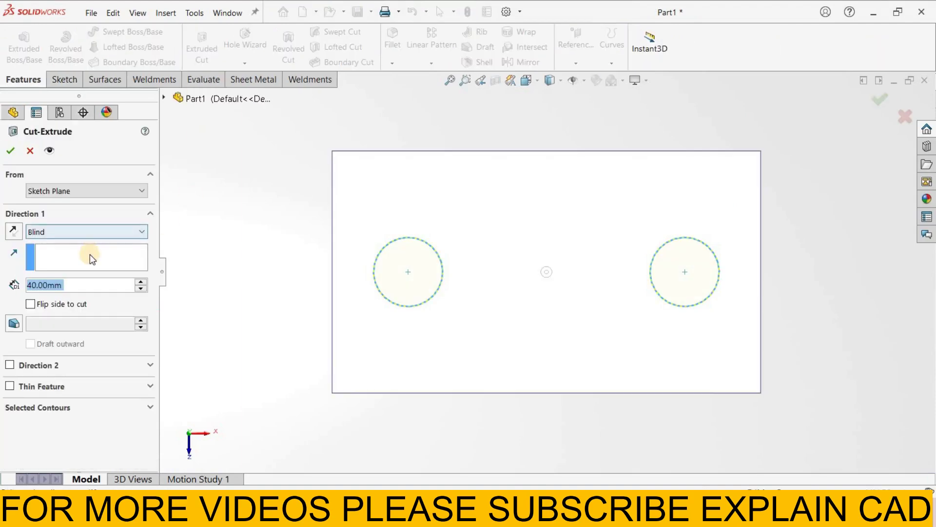
left_click(89, 252)
left_click(87, 226)
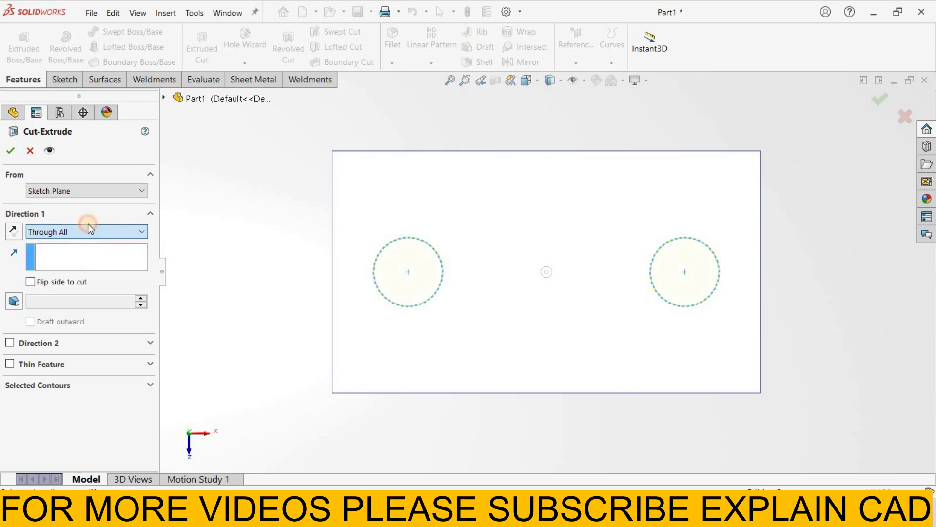
left_click(10, 150)
Measure the distance between the two holes' circular edges on the top face with the Center to Center option
left_click(176, 73)
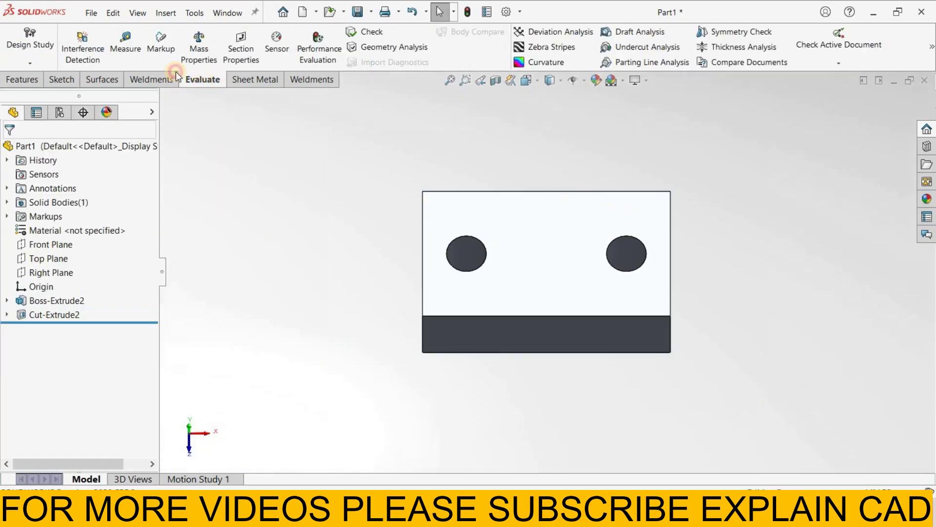
left_click(128, 43)
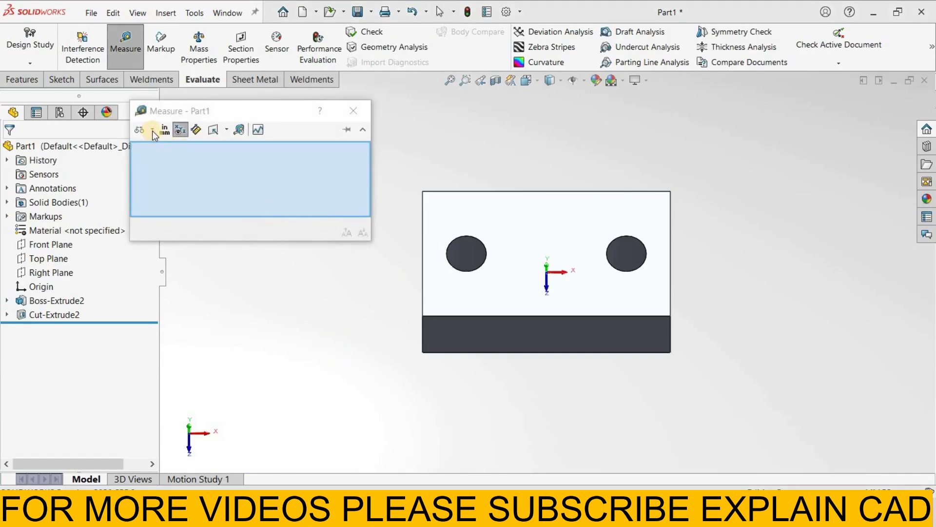
left_click(152, 129)
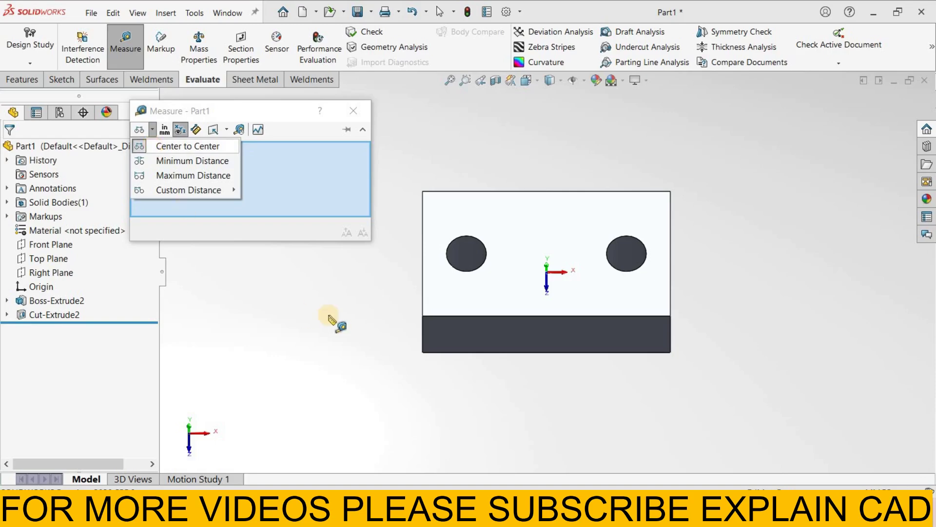
left_click(481, 307)
left_click(481, 305)
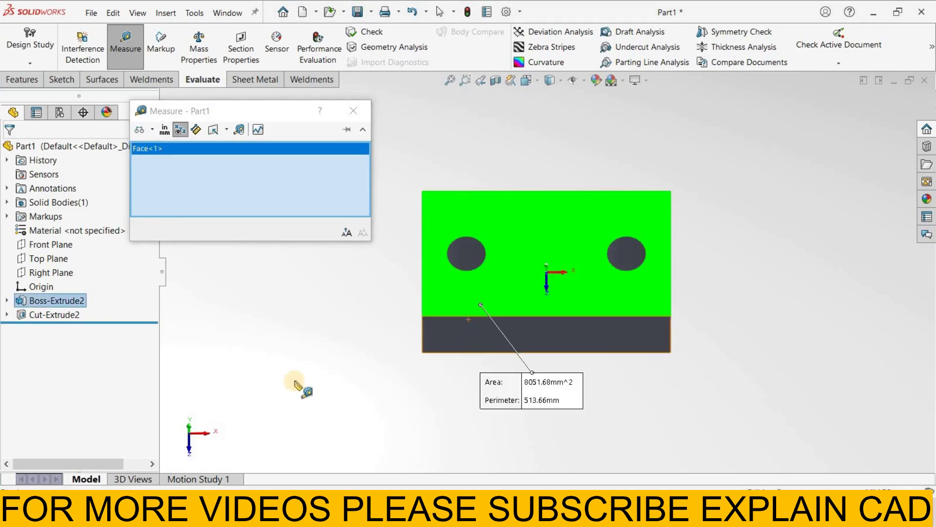
key("ctrl+8")
left_click(255, 293)
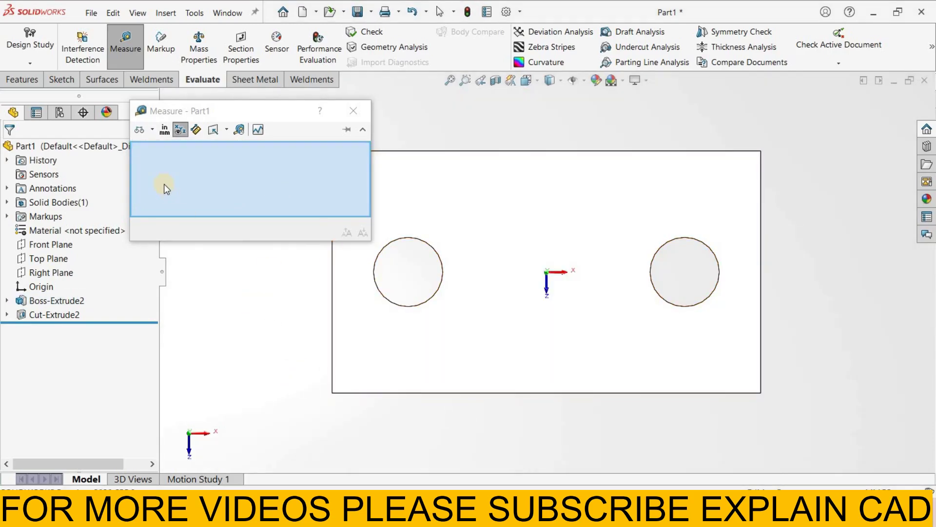
left_click(153, 130)
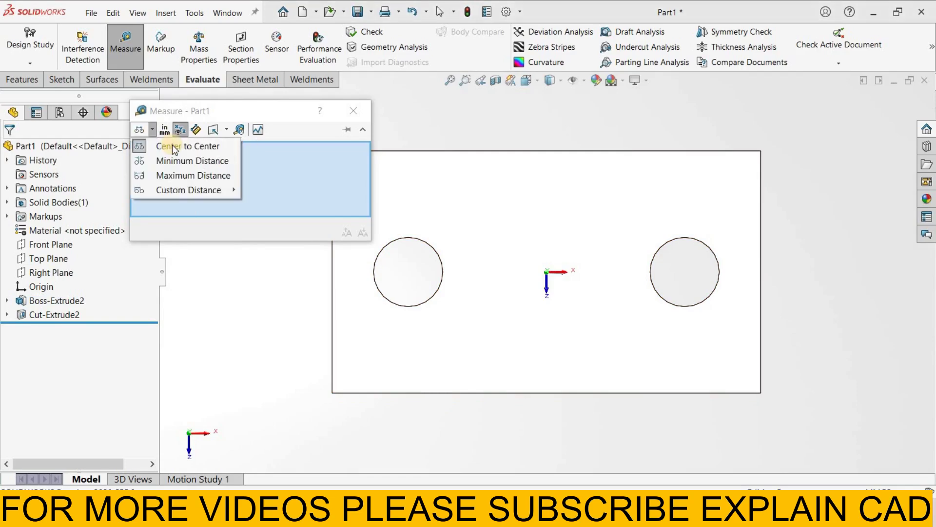
left_click(174, 145)
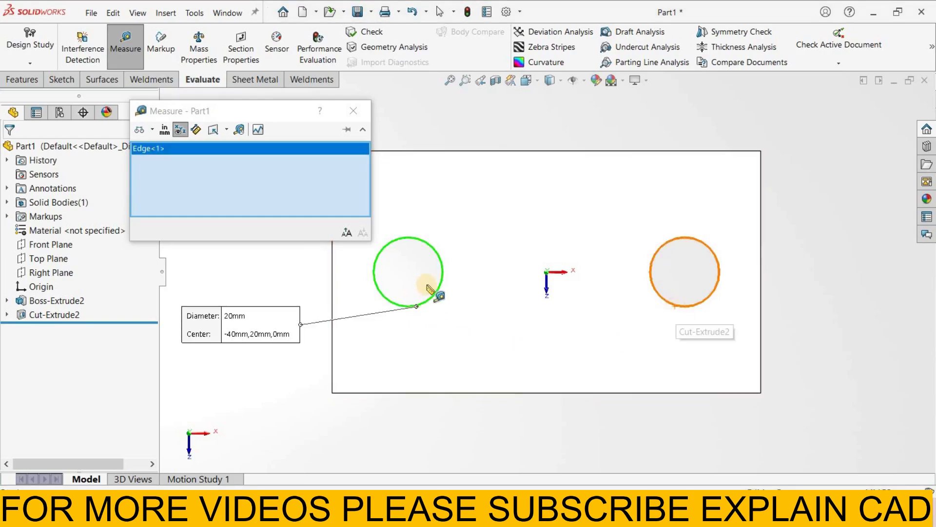
left_click(676, 306)
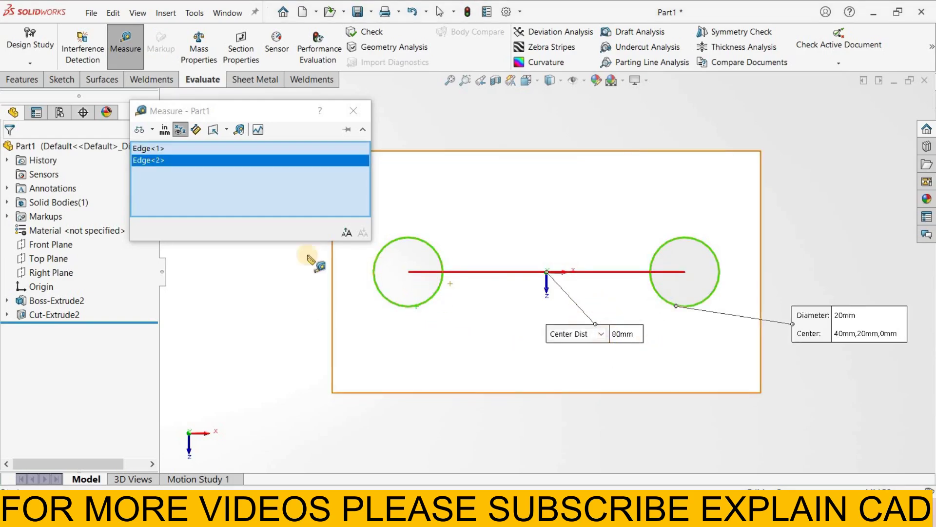
Measure the two hole edges with the Minimum Distance option and with the Maximum Distance option
left_click(152, 129)
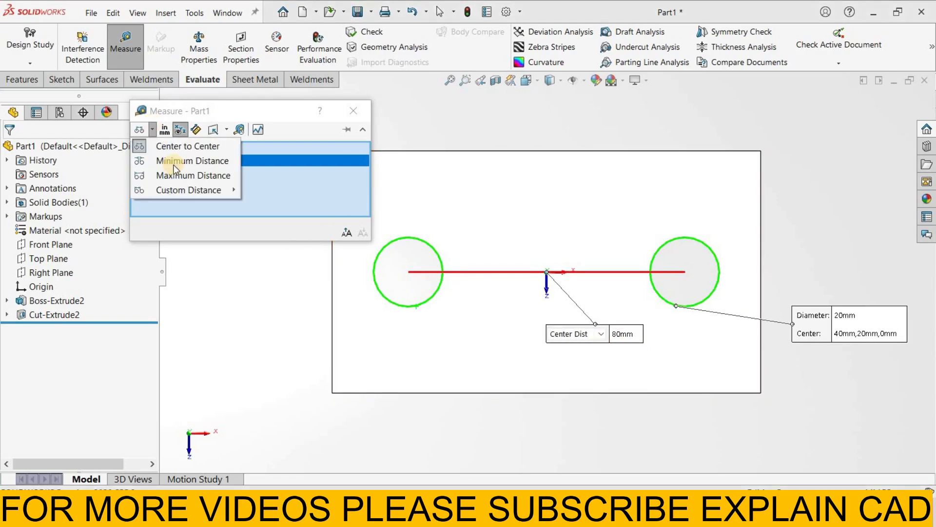
left_click(177, 161)
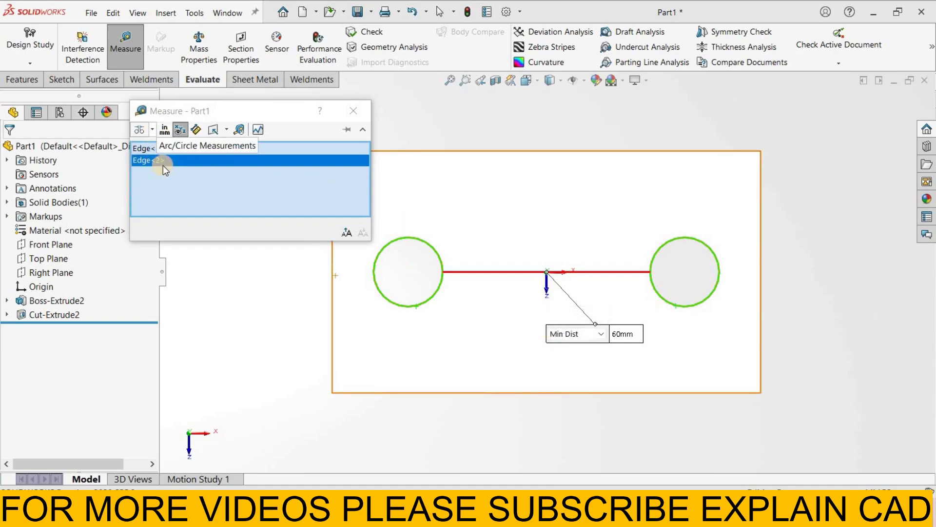
left_click(153, 129)
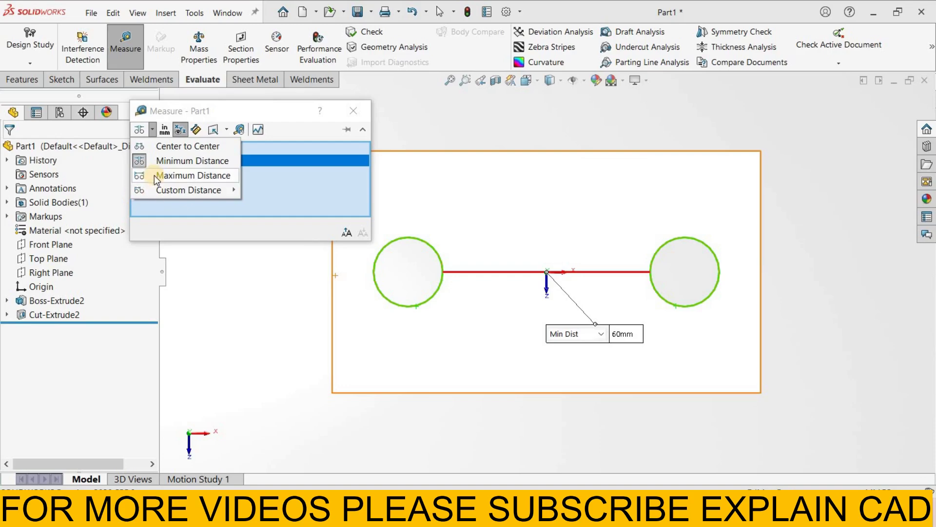
left_click(193, 175)
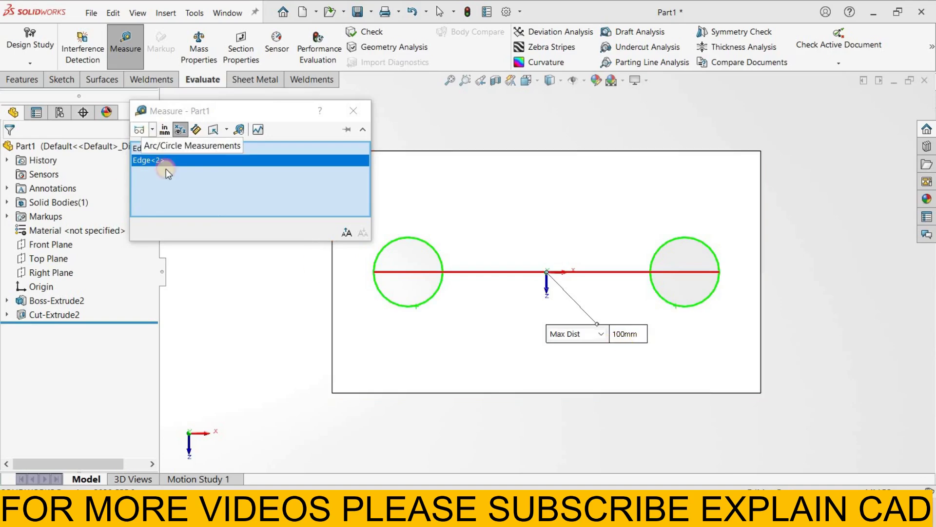
Measure the holes with Custom Distance from the first arc's Center to the second arc's Min and Max, and clear the selection
left_click(152, 129)
left_click(171, 190)
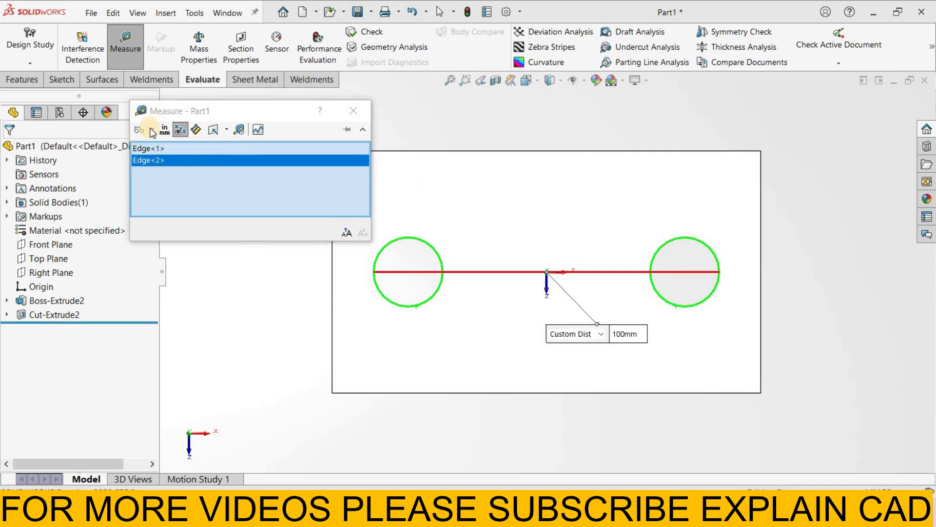
left_click(152, 129)
mouse_move(195, 189)
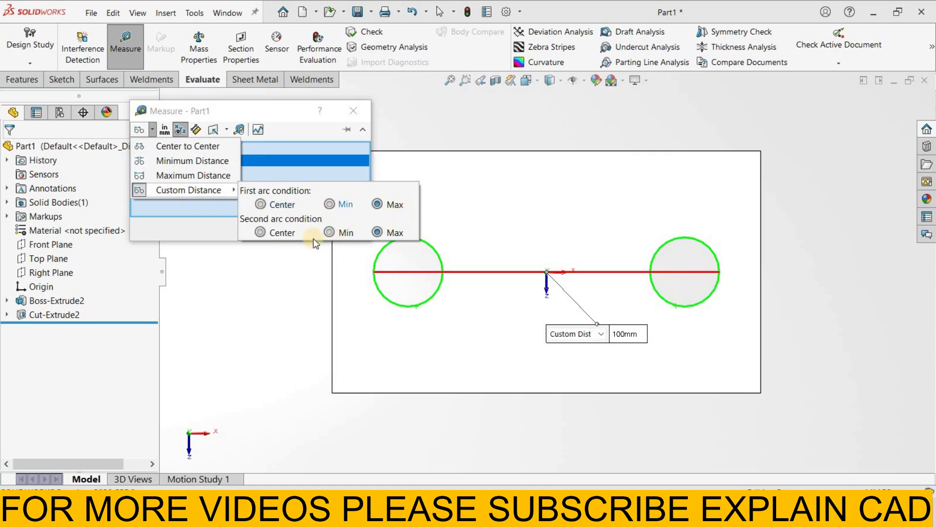
left_click(262, 205)
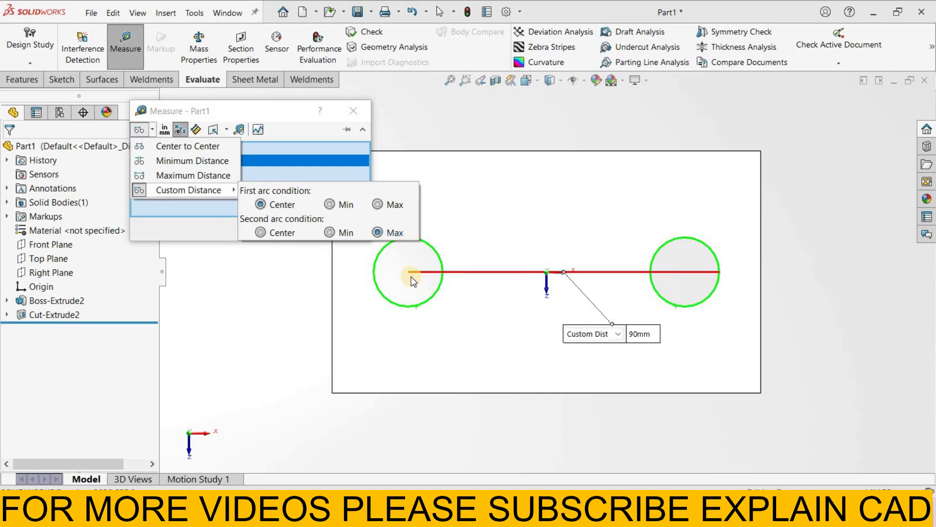
left_click(277, 233)
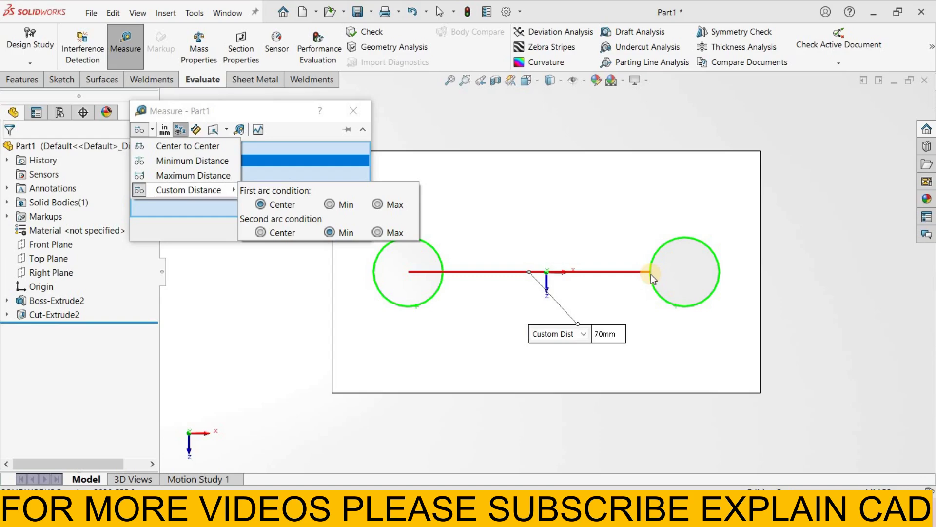
left_click(379, 233)
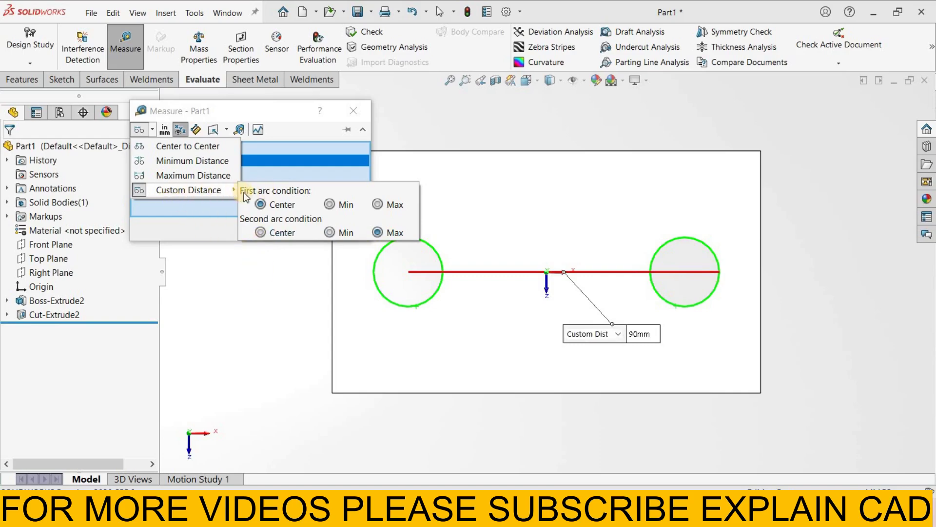
left_click(281, 357)
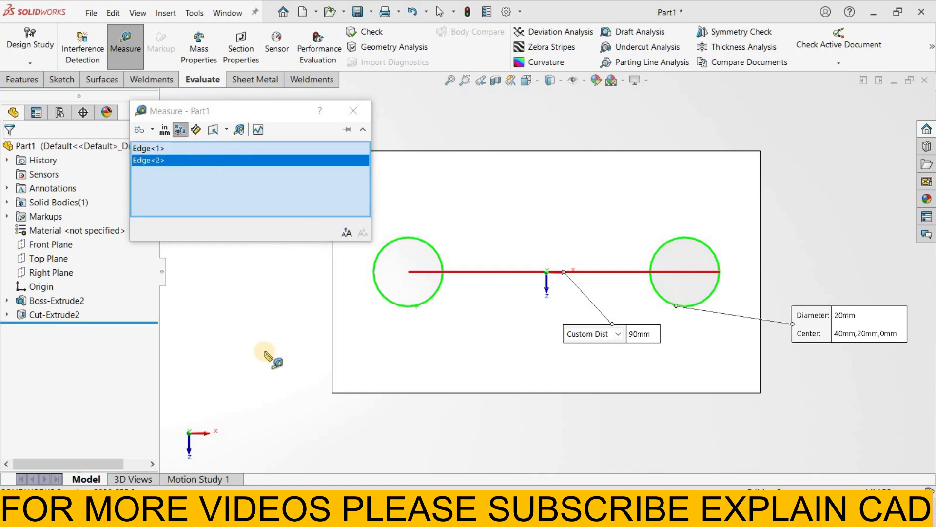
key("Escape")
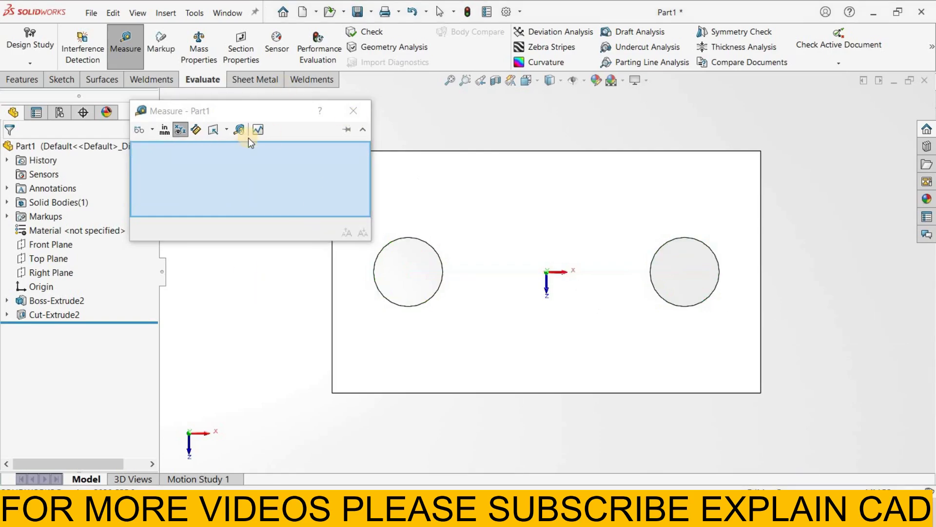
Turn off Show XYZ Measurements, turn on Point-to-Point, and measure between the top face's two front corners
left_click(196, 129)
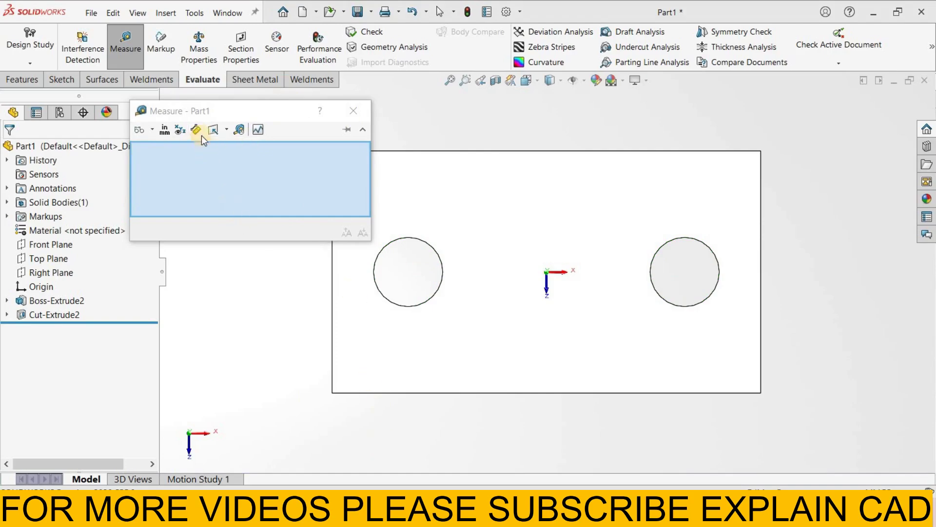
left_click(333, 393)
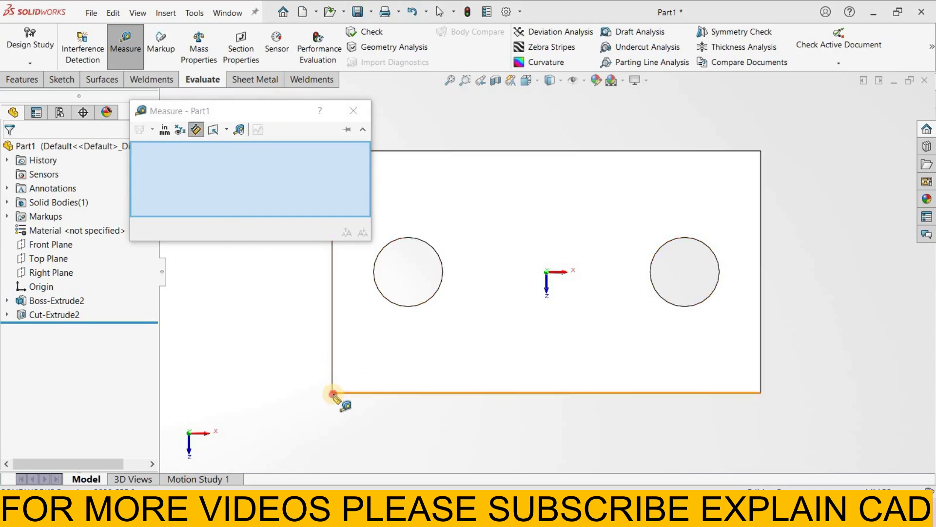
left_click(761, 393)
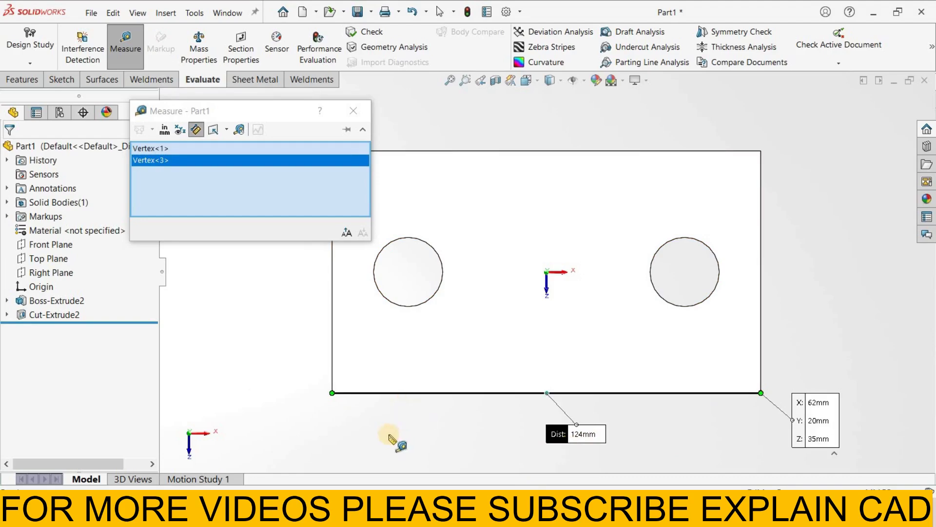
Measure the point-to-point distance between the front-left corner and the top face, and clear the selection
left_click(333, 393)
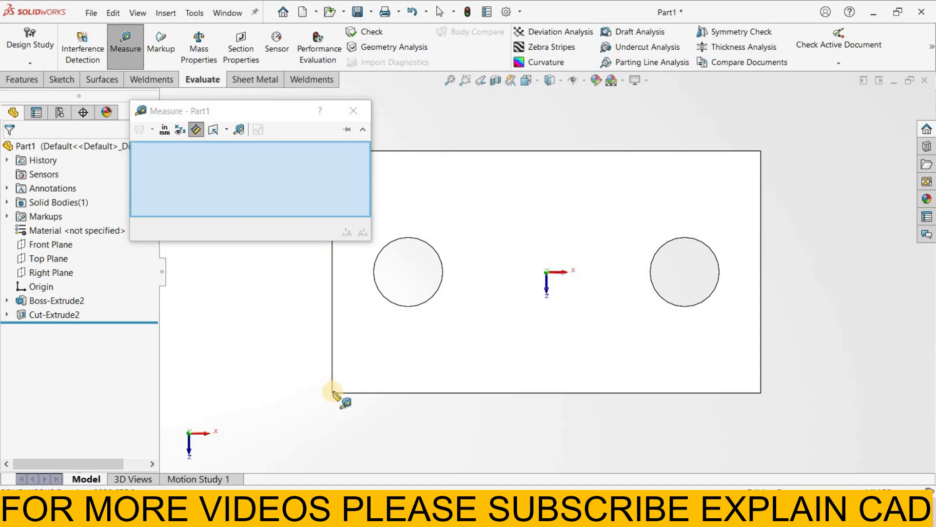
left_click(333, 392)
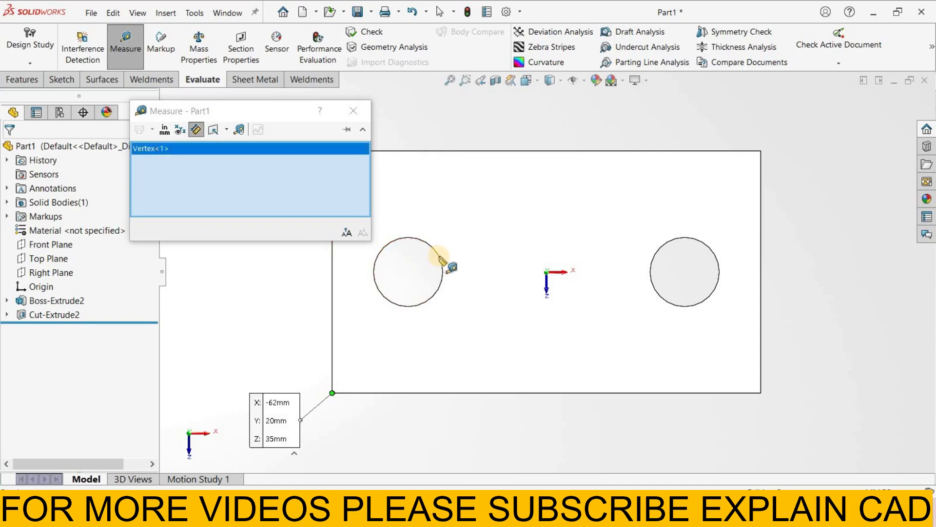
left_click(473, 445)
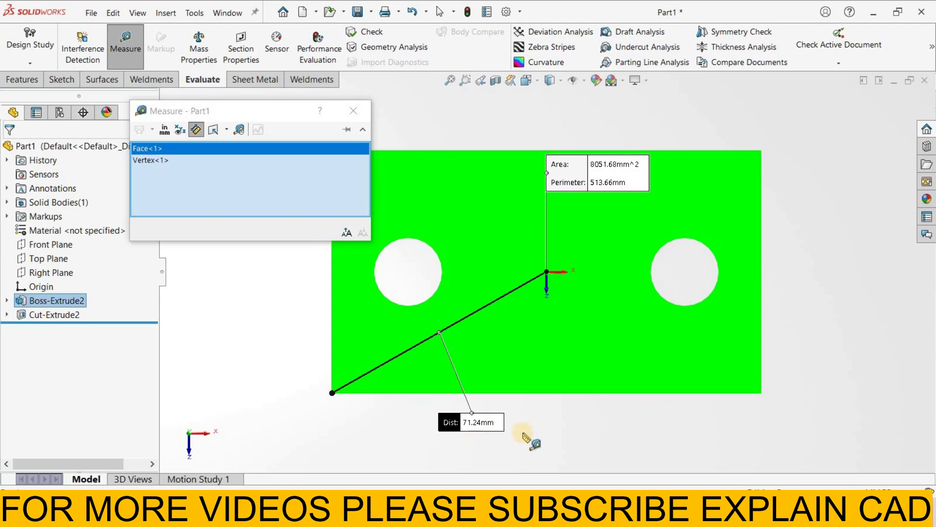
left_click(238, 271)
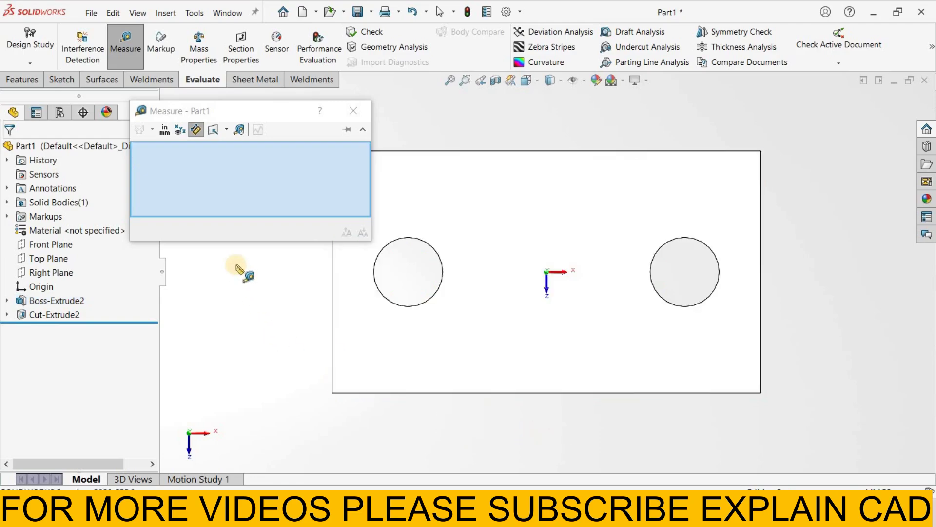
Review the list of earlier measurements in the Measurement History and close it
left_click(239, 129)
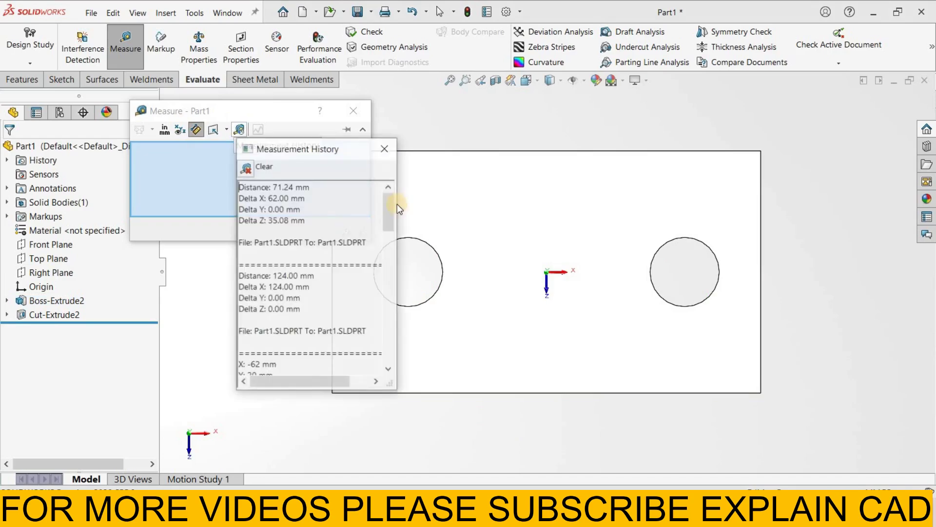
left_click(393, 240)
scroll(400, 273, "down", 10)
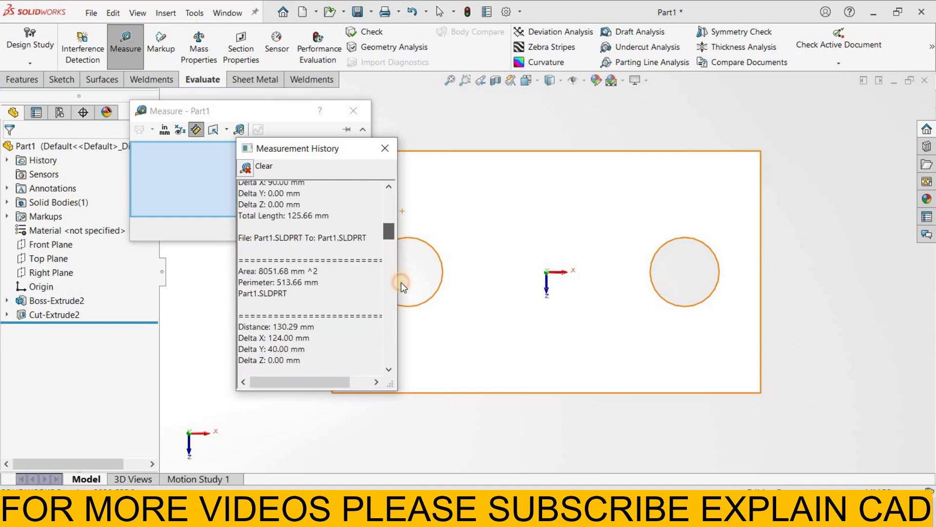
left_click(385, 147)
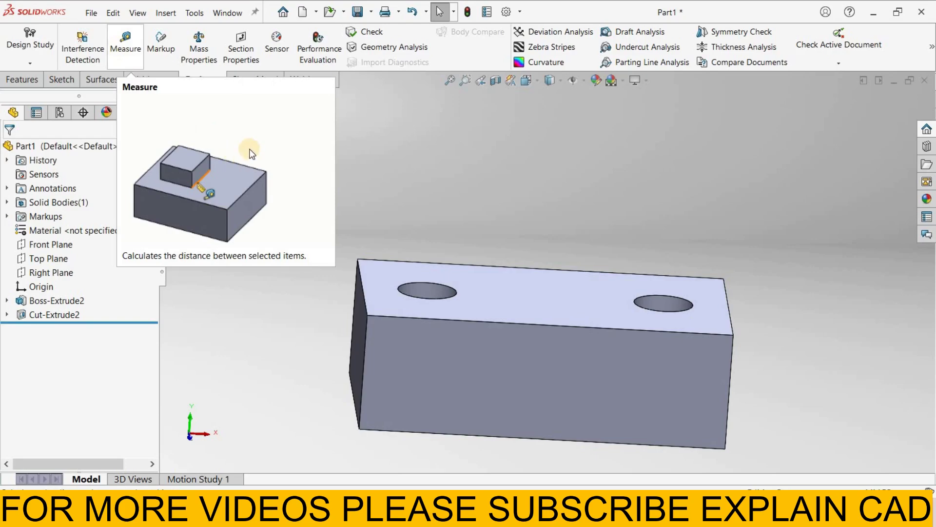
Restart Measure with Show XYZ Measurements on and measure between the block's top and bottom faces
left_click(116, 47)
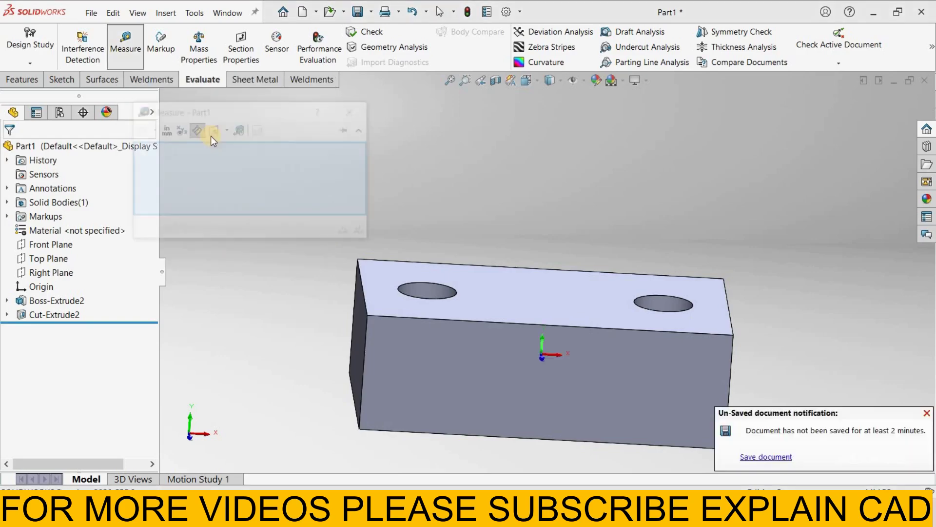
left_click(164, 129)
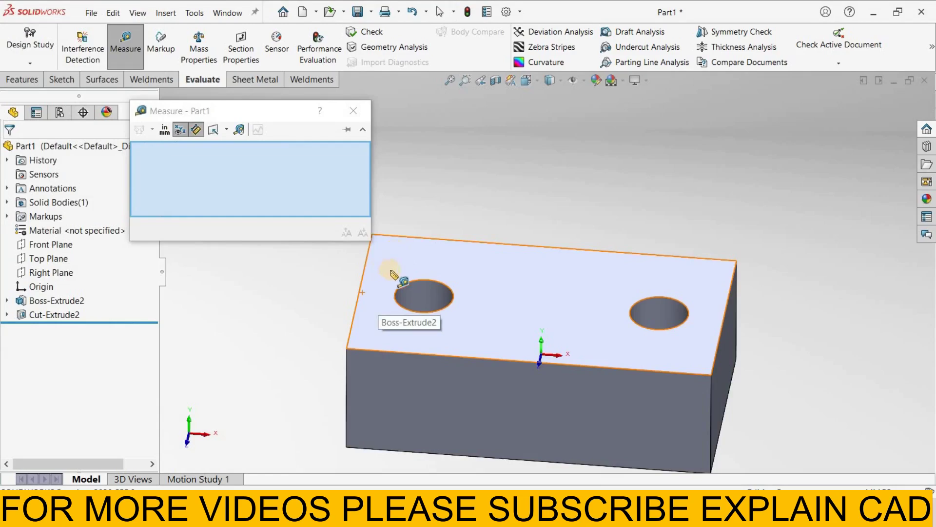
left_click(397, 277)
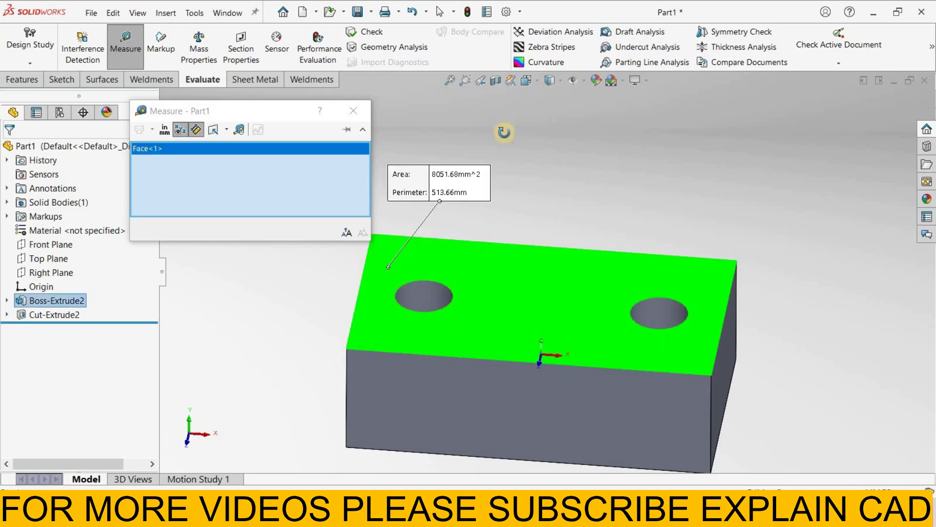
middle_click_drag(504, 133, 695, 438)
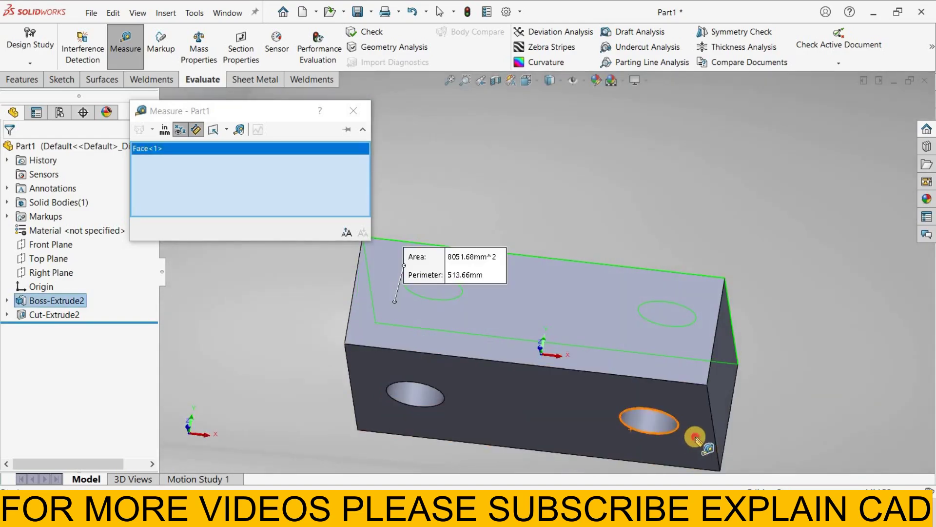
left_click(688, 429)
Examine the dX, dY, dZ and Normal Dist callouts between the two faces, then clear the selection and close Measure
middle_click_drag(526, 323, 403, 230)
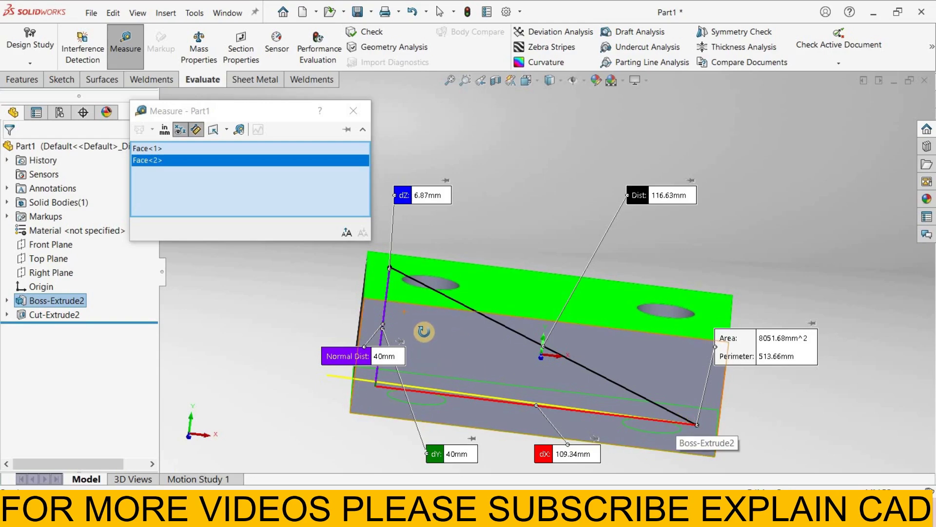
middle_click_drag(429, 331, 388, 362)
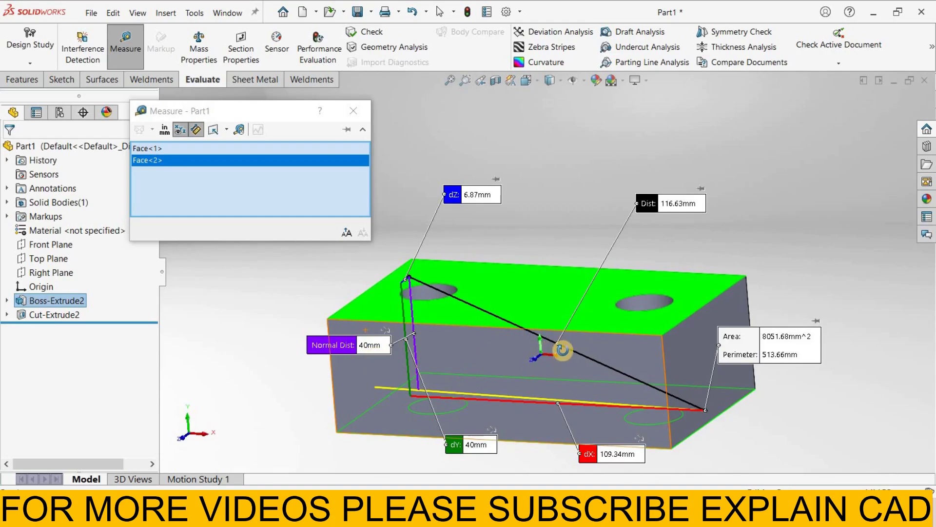
middle_click_drag(561, 352, 481, 446)
scroll(481, 449, "up", 1)
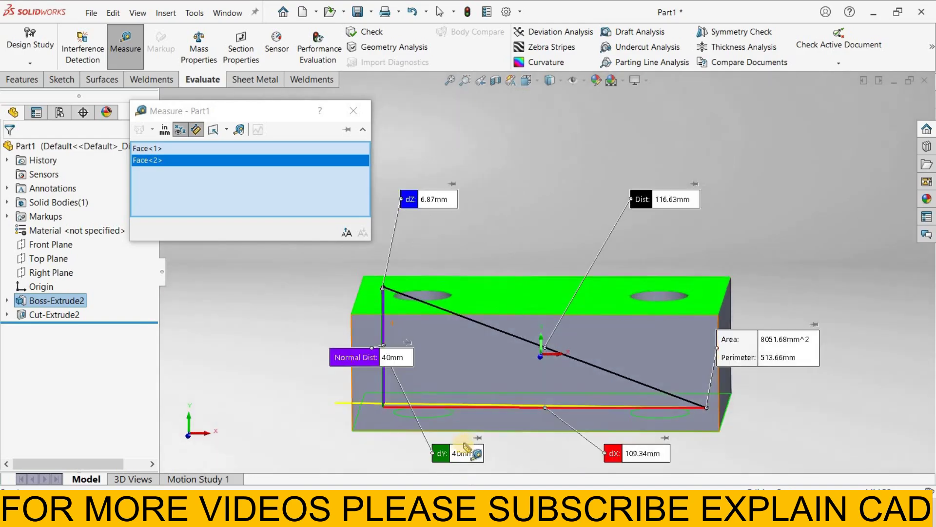
scroll(486, 450, "up", 3)
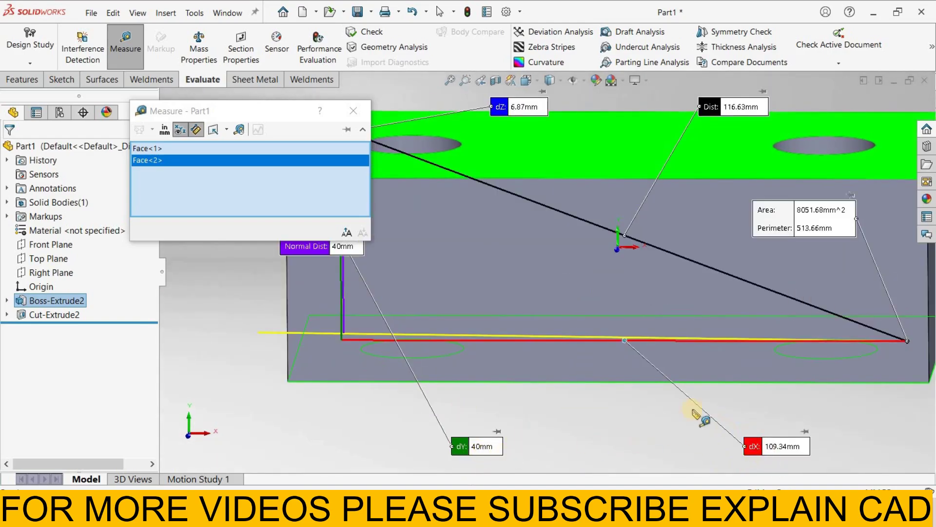
scroll(702, 419, "down", 3)
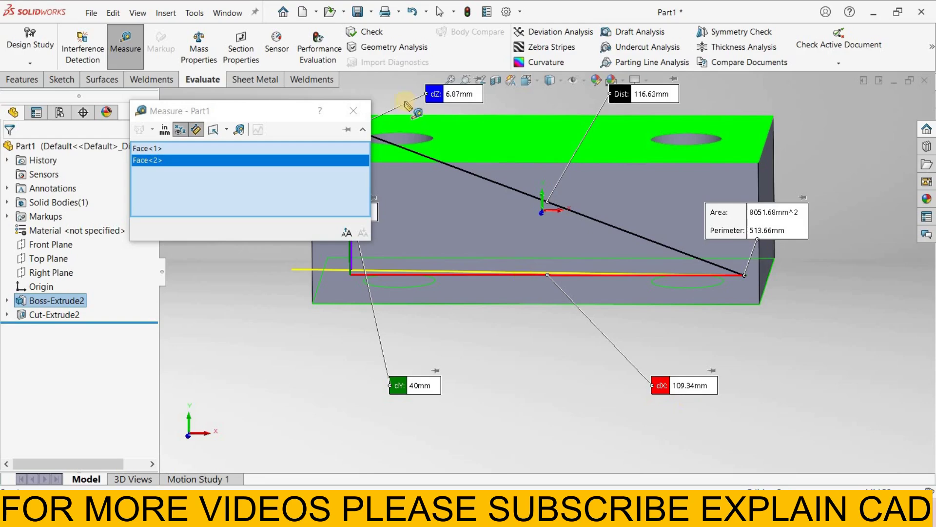
key("f")
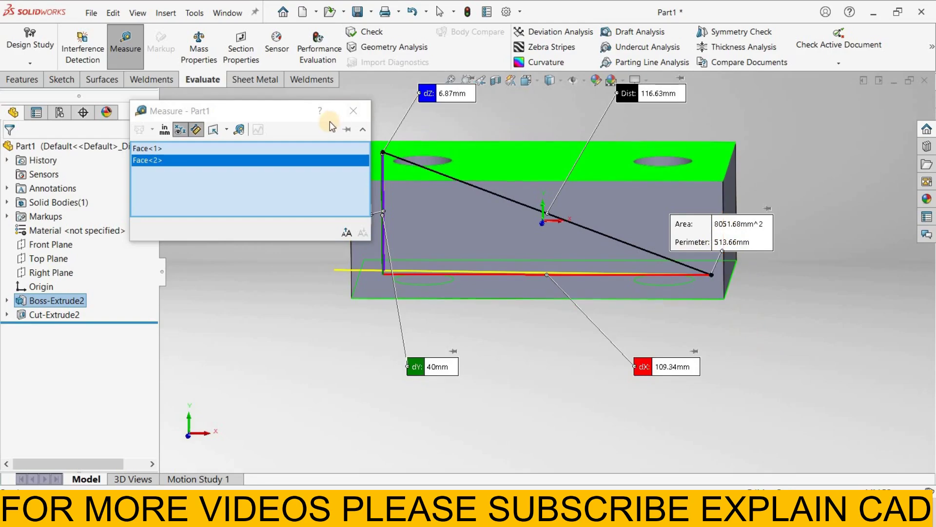
key("Escape")
left_click(347, 129)
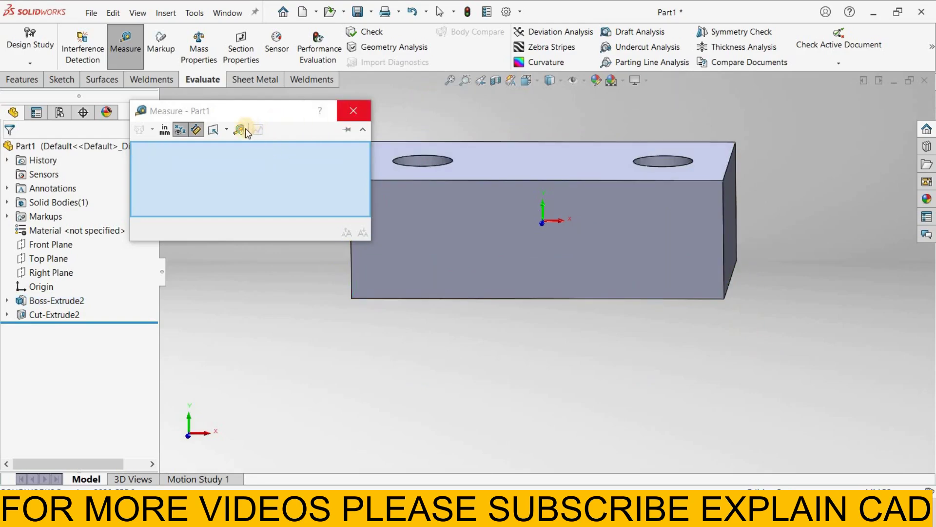
left_click(354, 116)
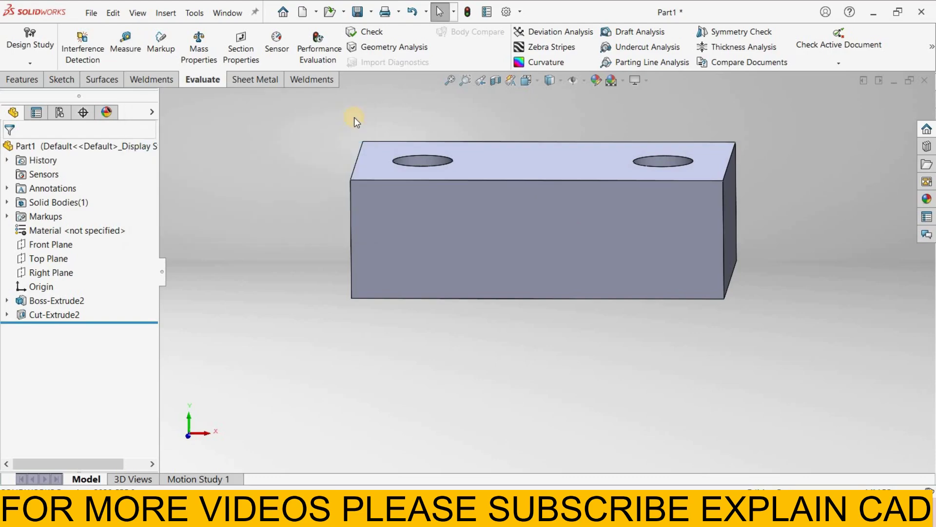